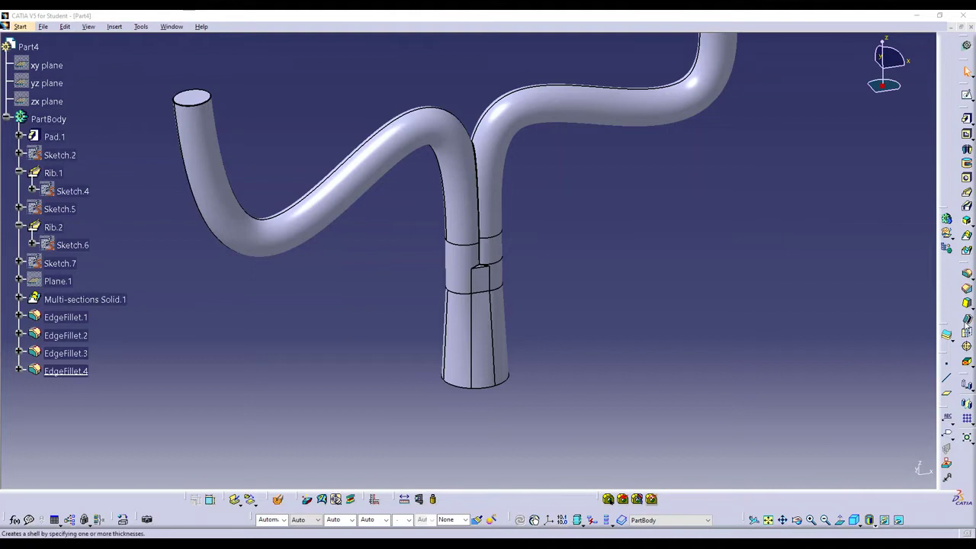
Try a shell on the pipe's top end face, undo it, and cancel a second attempt.
click(197, 97)
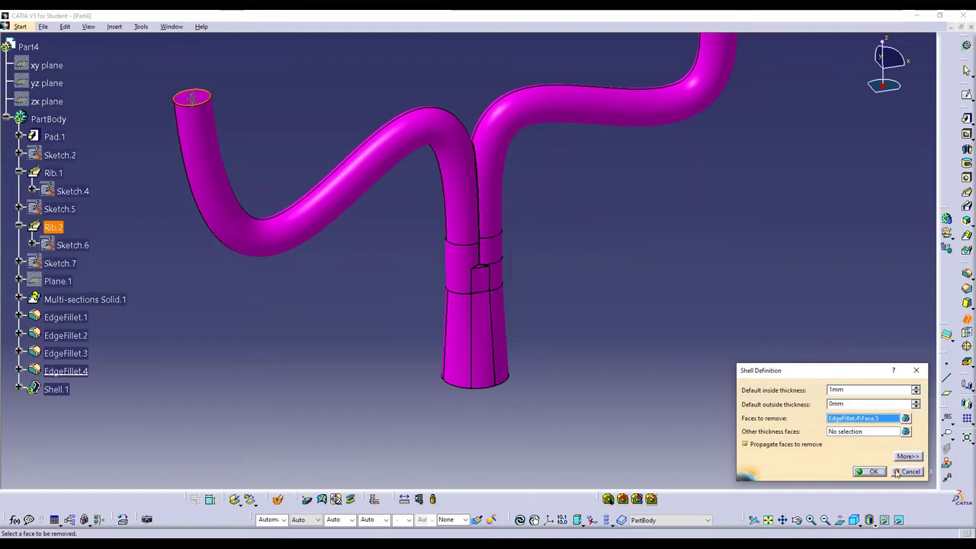
click(870, 472)
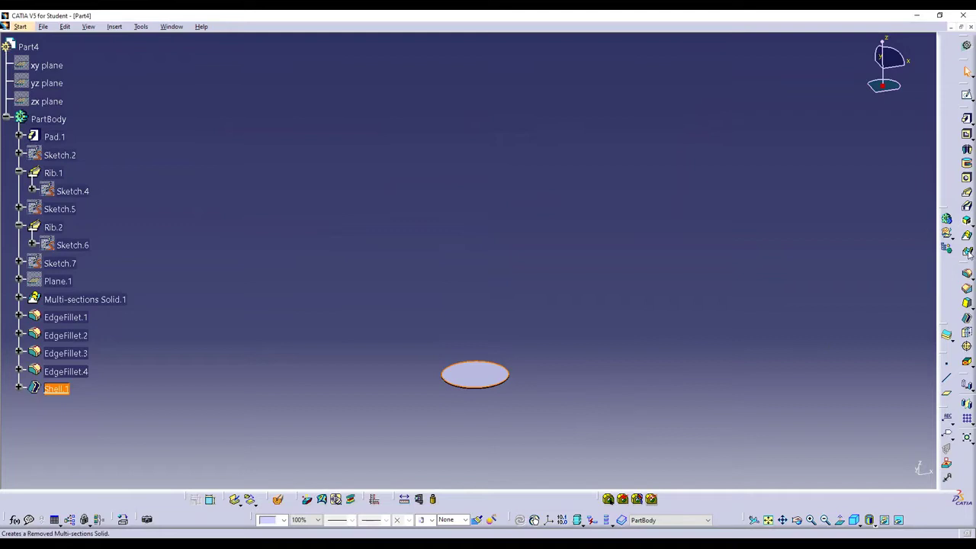
key(ctrl+z)
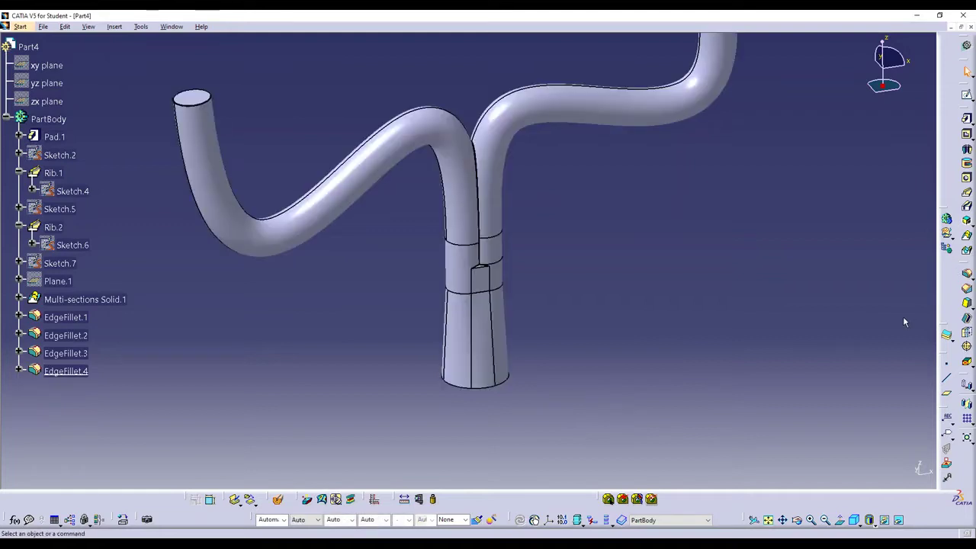
click(967, 318)
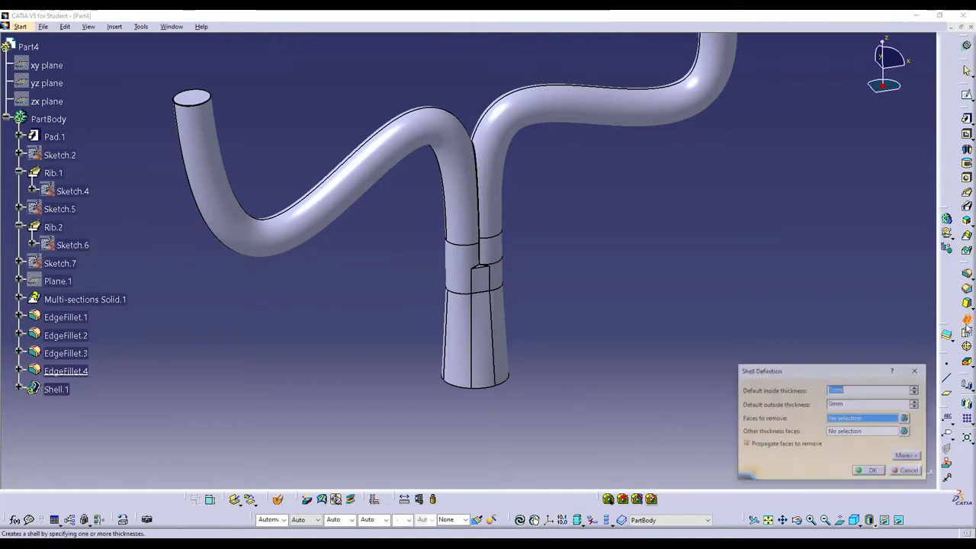
click(193, 97)
mouse_move(255, 201)
middle_down()
mouse_move(195, 239)
mouse_move(388, 249)
mouse_move(379, 236)
middle_up()
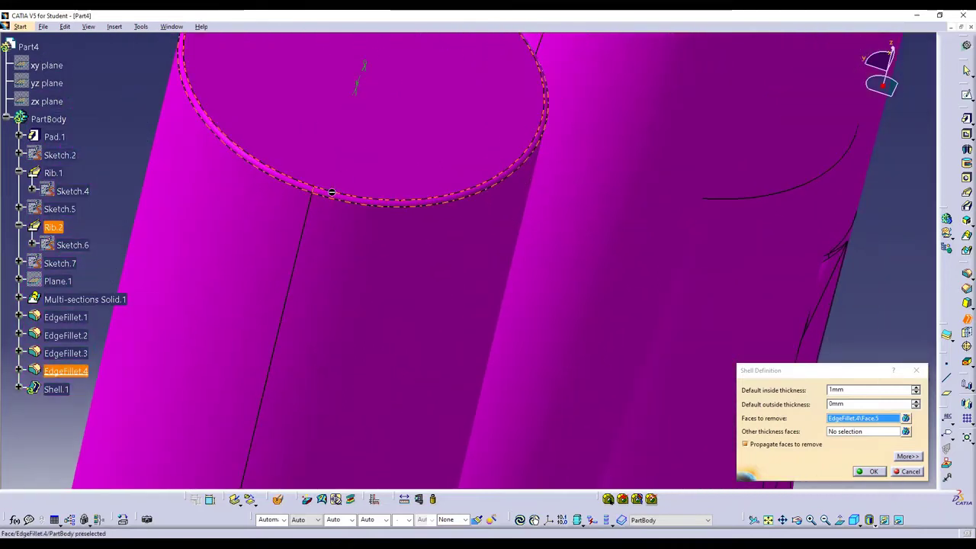
click(907, 471)
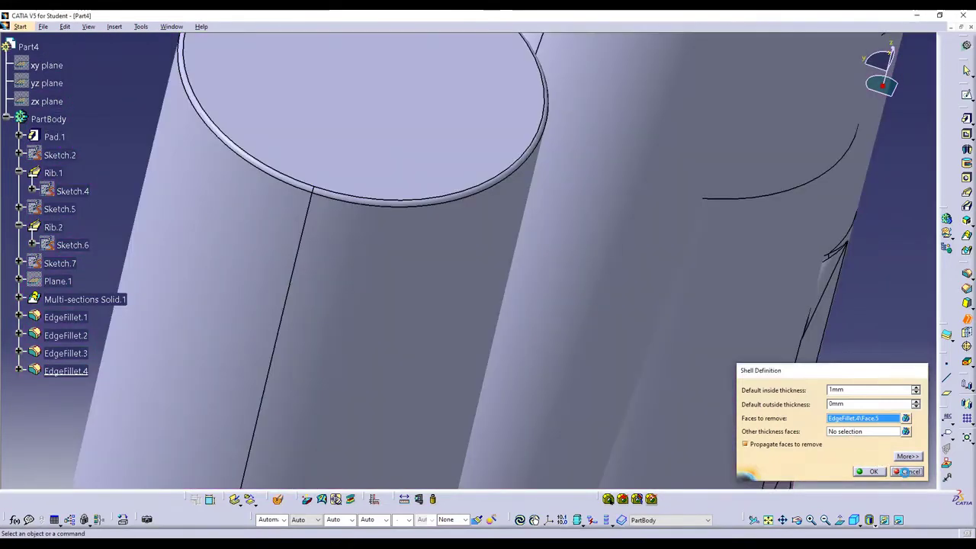
mouse_move(407, 218)
middle_down()
mouse_move(418, 317)
mouse_move(589, 148)
mouse_move(560, 302)
mouse_move(906, 245)
middle_up()
Create a shell removing the top end face, chosen as Face.5 via Other Selection.
click(966, 319)
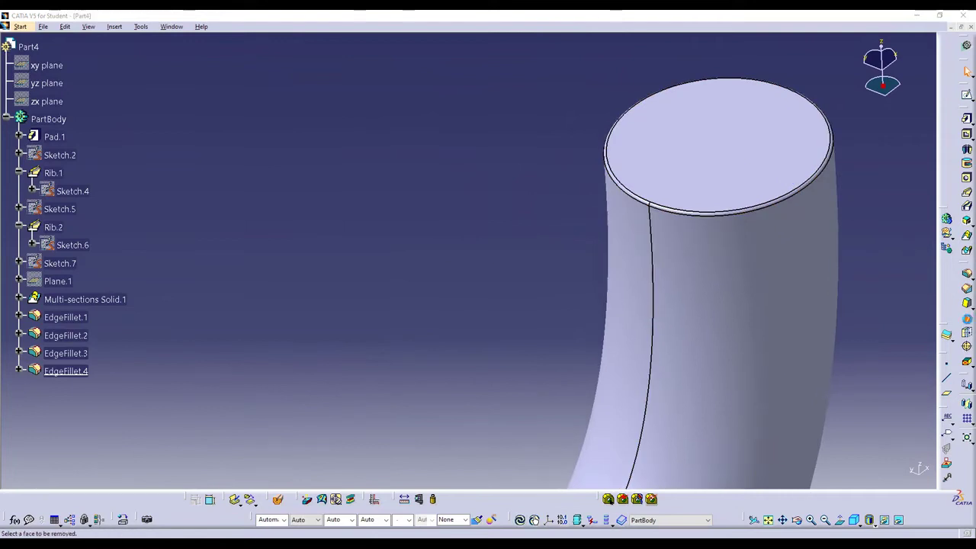
click(757, 157)
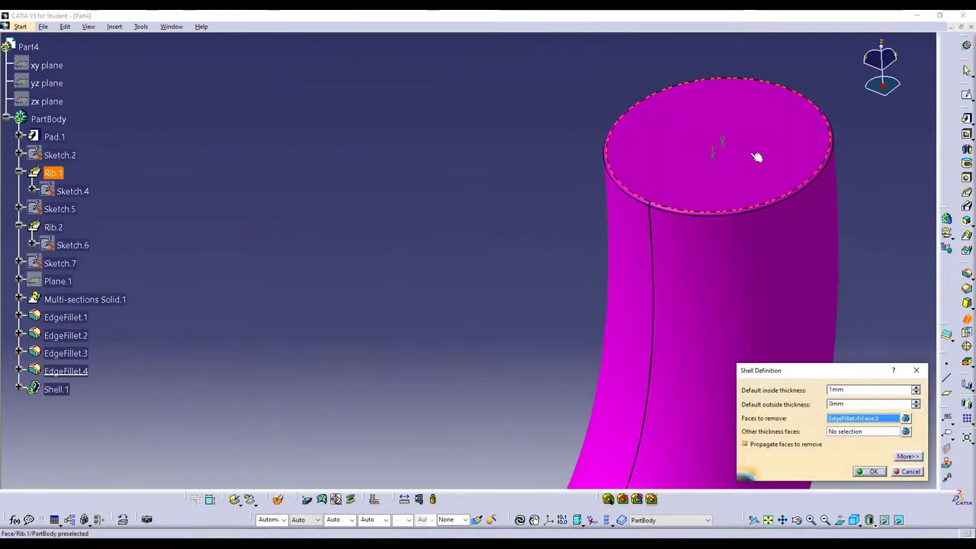
right_click(862, 421)
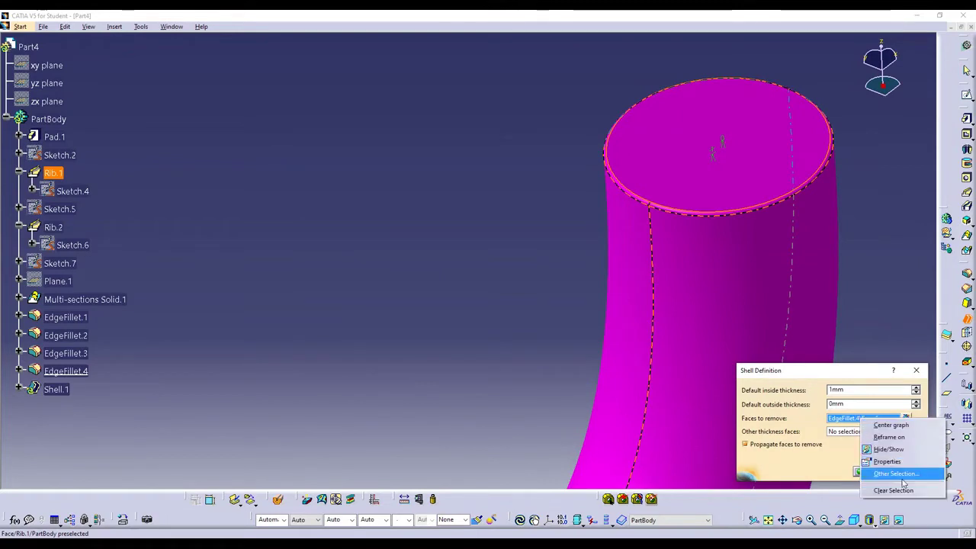
click(902, 478)
click(872, 386)
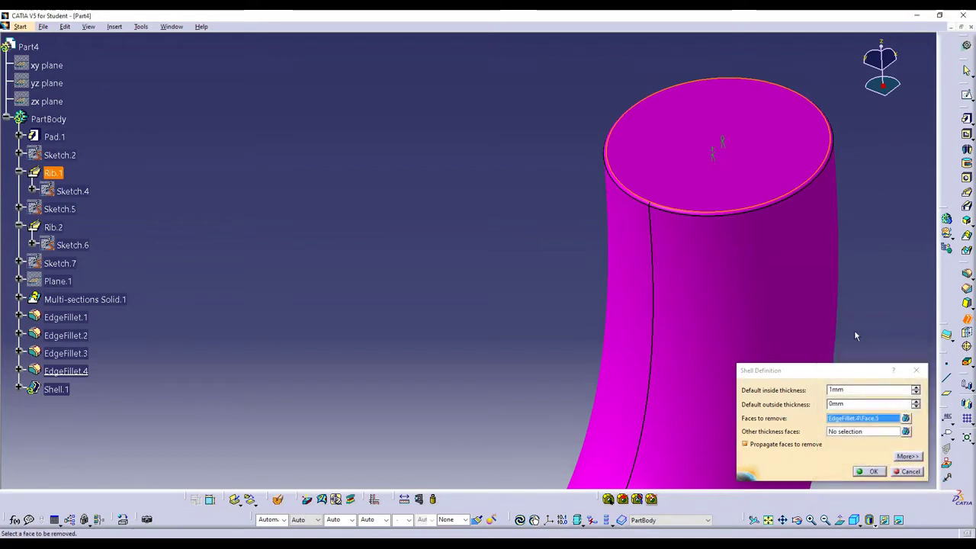
click(864, 472)
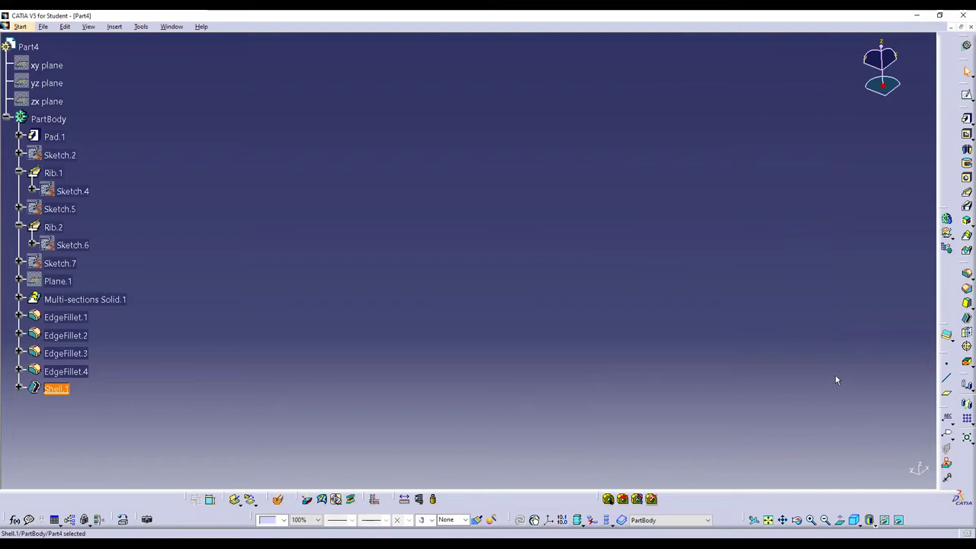
Undo the shell and edit EdgeFillet.4, adding the left pipe end's edge.
key(ctrl+z)
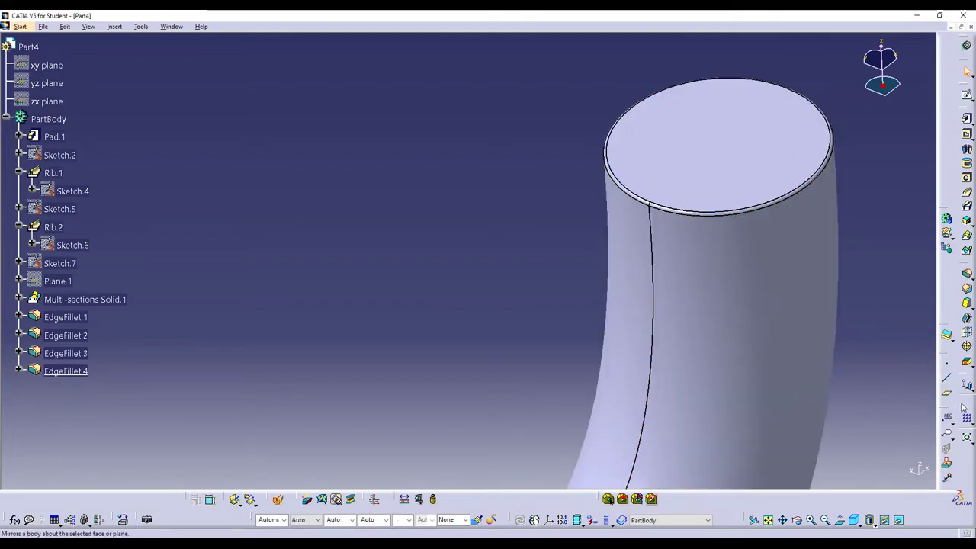
double_click(75, 371)
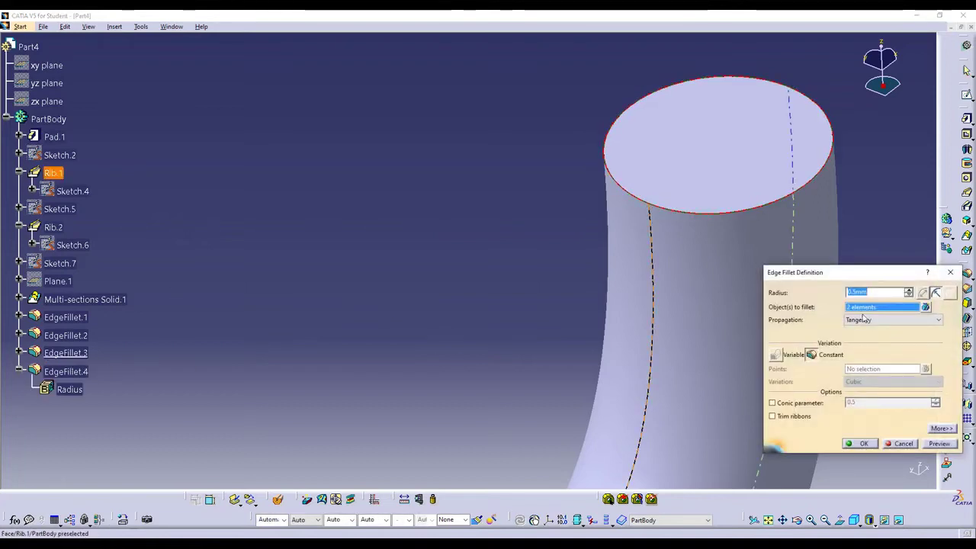
mouse_move(469, 260)
middle_down()
mouse_move(578, 365)
mouse_move(600, 237)
middle_up()
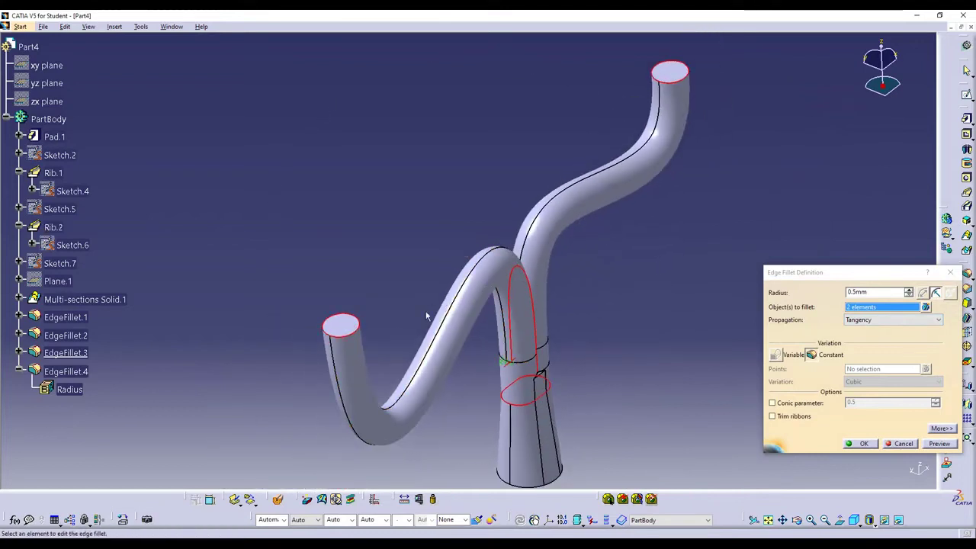
click(363, 334)
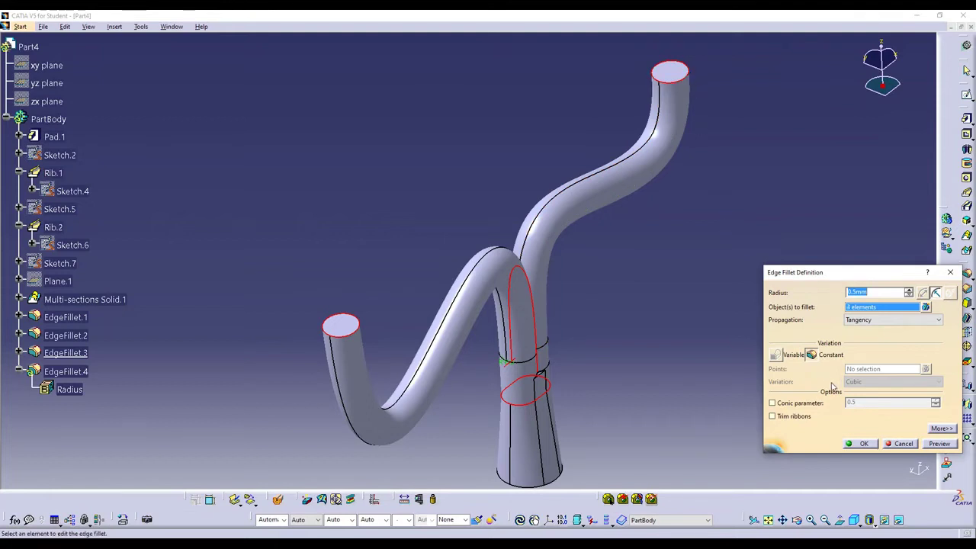
Remove Edge.7, Edge.6 and Face.4 from EdgeFillet.4's list, then discard the edits.
click(925, 307)
click(877, 437)
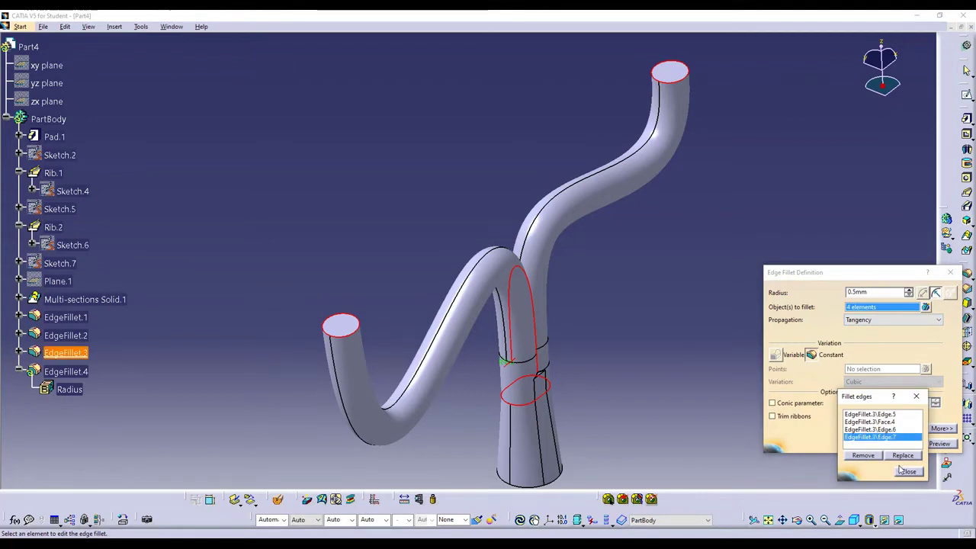
click(864, 455)
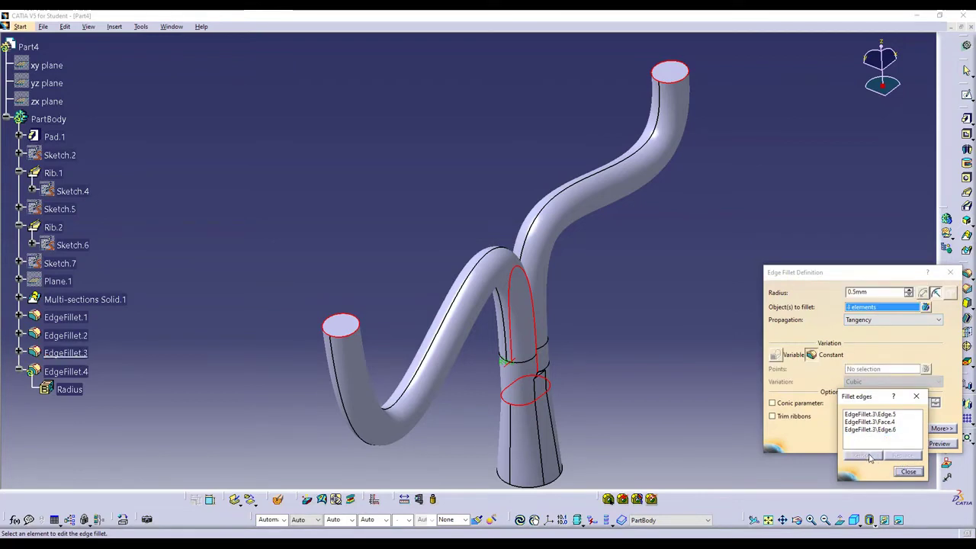
click(873, 431)
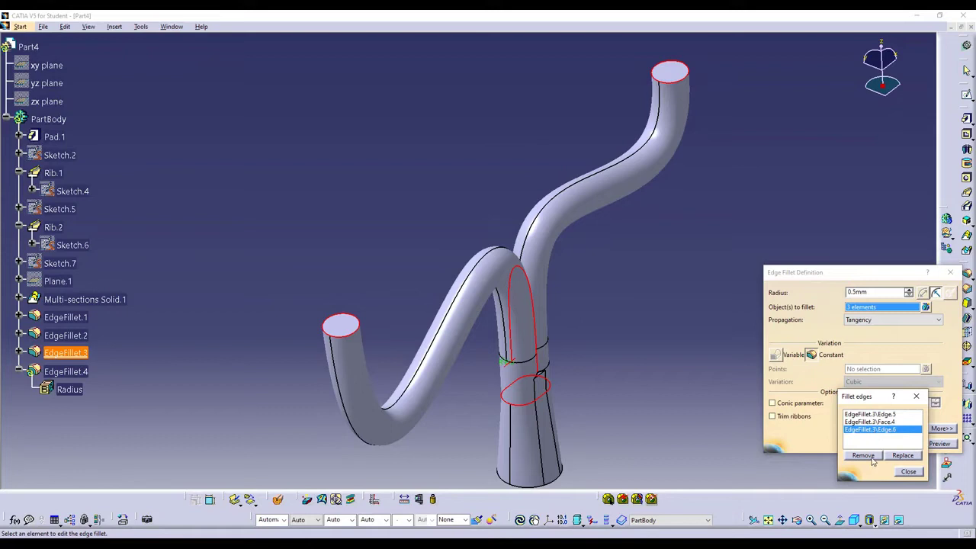
click(864, 456)
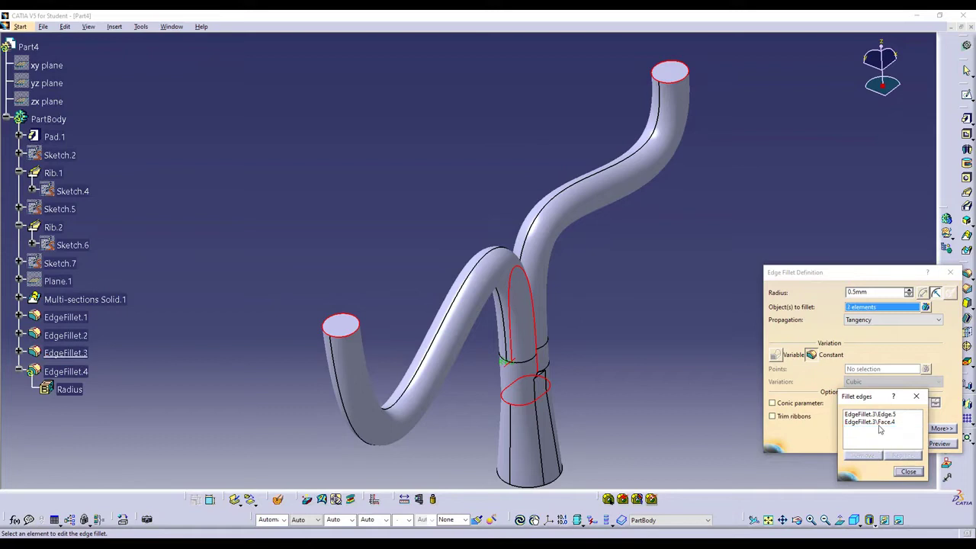
click(880, 424)
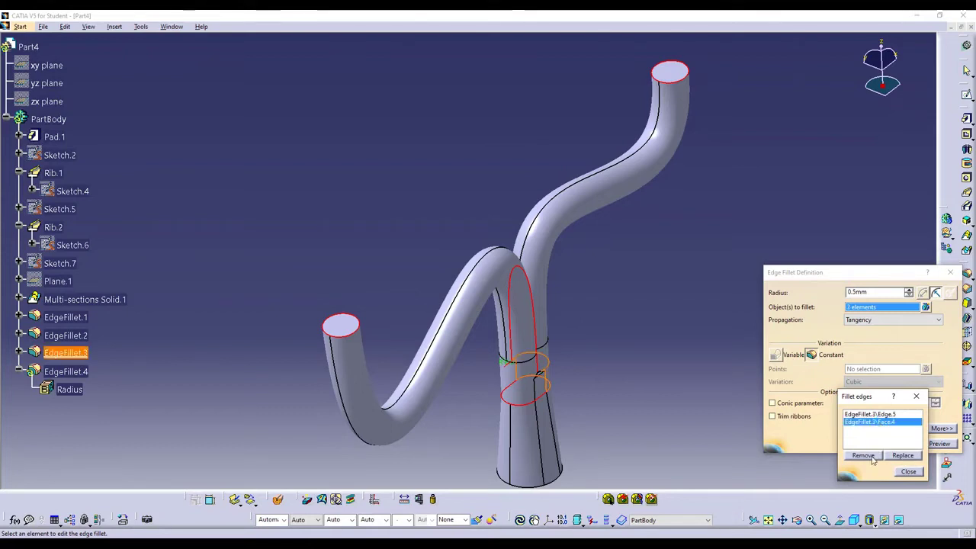
click(864, 456)
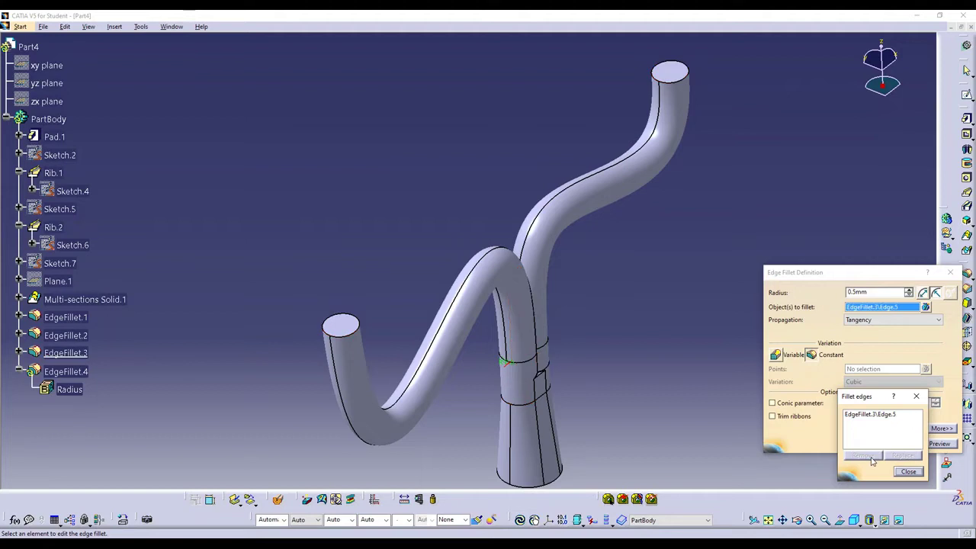
click(875, 416)
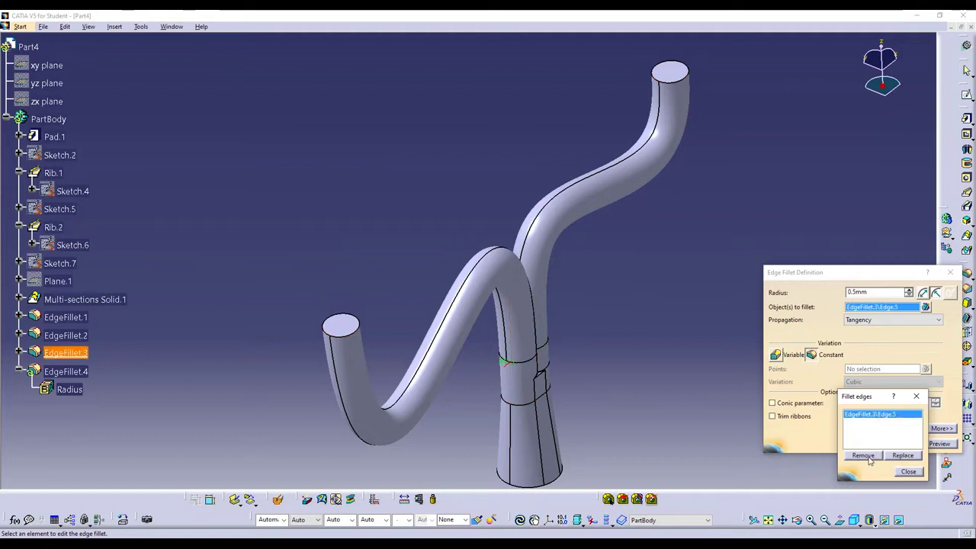
click(908, 472)
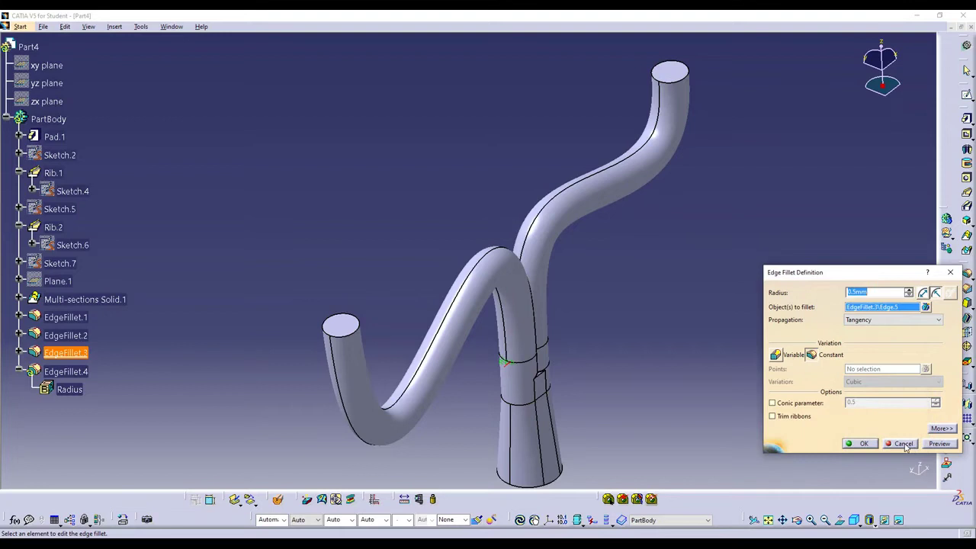
click(906, 448)
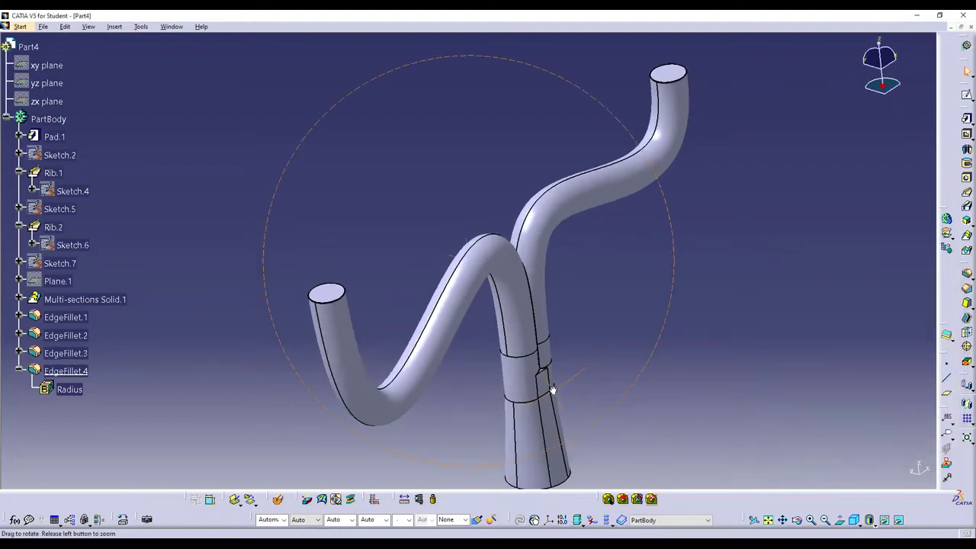
Delete EdgeFillet.4 from the feature tree.
middle_drag(458, 252, 553, 389)
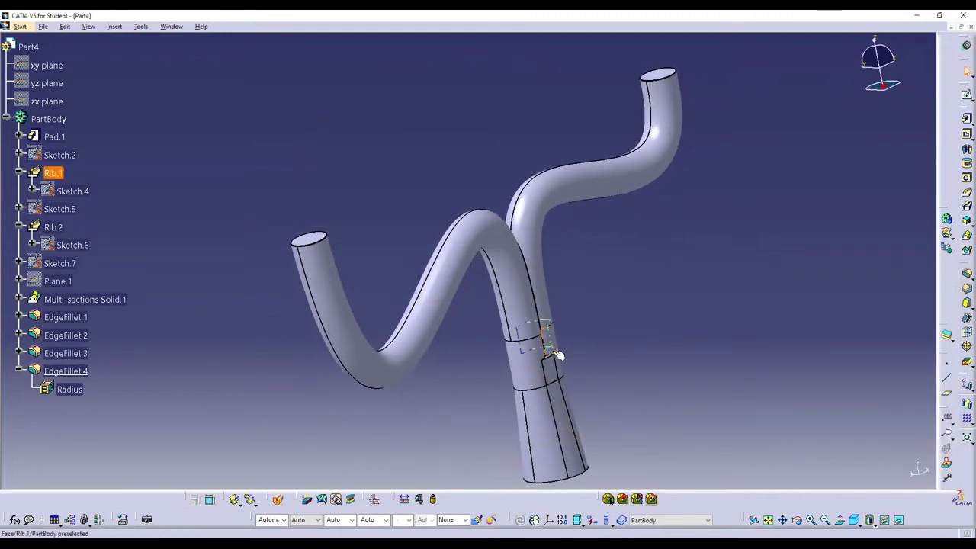
right_click(69, 372)
click(95, 304)
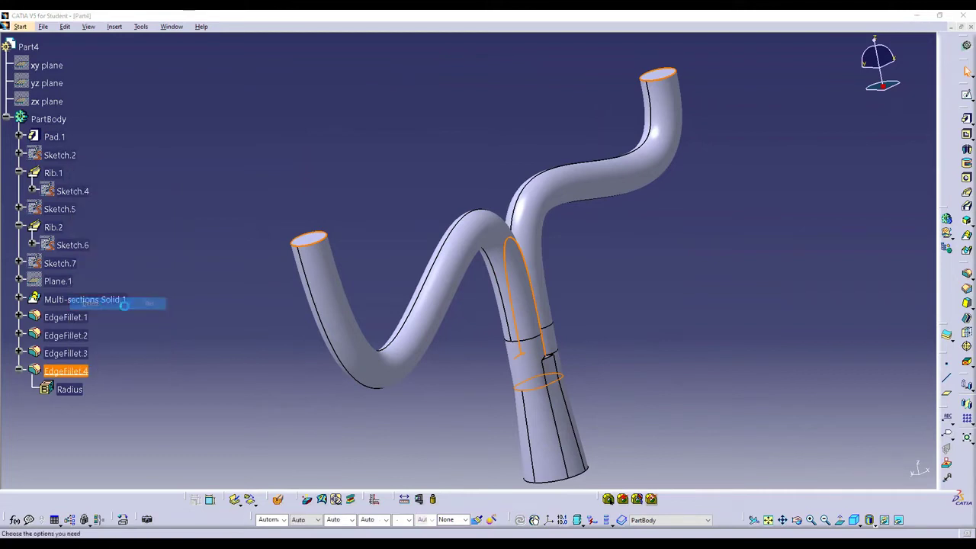
Confirm the EdgeFillet.4 deletion and orbit toward the triangular notch at the junction.
click(873, 471)
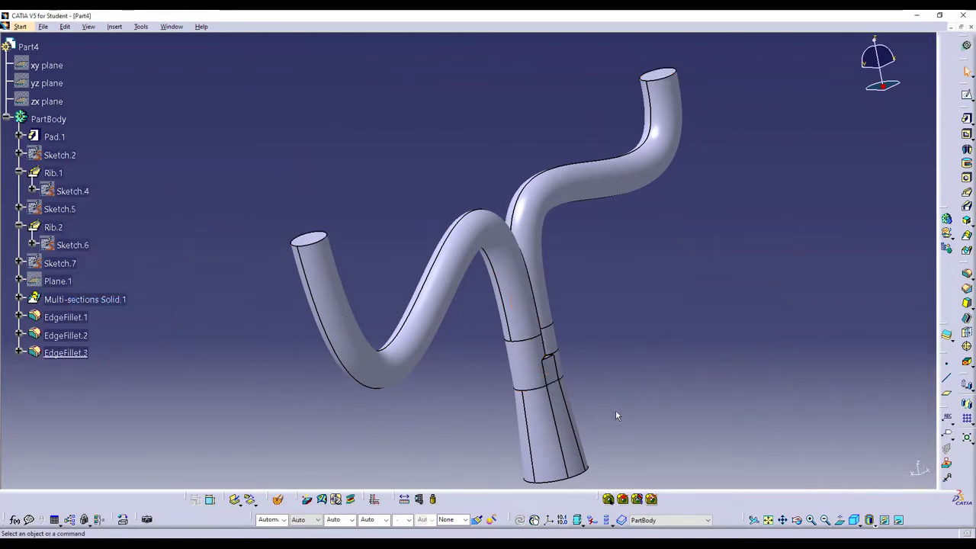
click(568, 404)
mouse_move(568, 404)
middle_down()
mouse_move(531, 489)
mouse_move(562, 383)
mouse_move(492, 192)
mouse_move(414, 194)
mouse_move(394, 213)
mouse_move(503, 203)
mouse_move(674, 207)
middle_up()
mouse_move(242, 328)
middle_down()
mouse_move(279, 388)
mouse_move(283, 297)
mouse_move(270, 392)
mouse_move(451, 384)
mouse_move(486, 453)
mouse_move(256, 430)
mouse_move(473, 405)
mouse_move(322, 300)
mouse_move(336, 249)
middle_up()
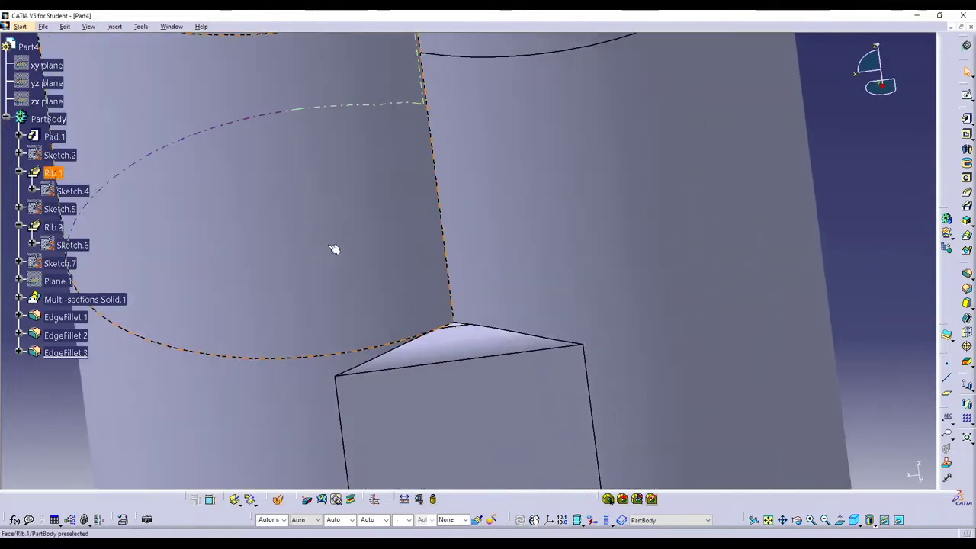
Fillet the two edges of the triangular notch as EdgeFillet.5.
click(967, 274)
click(531, 336)
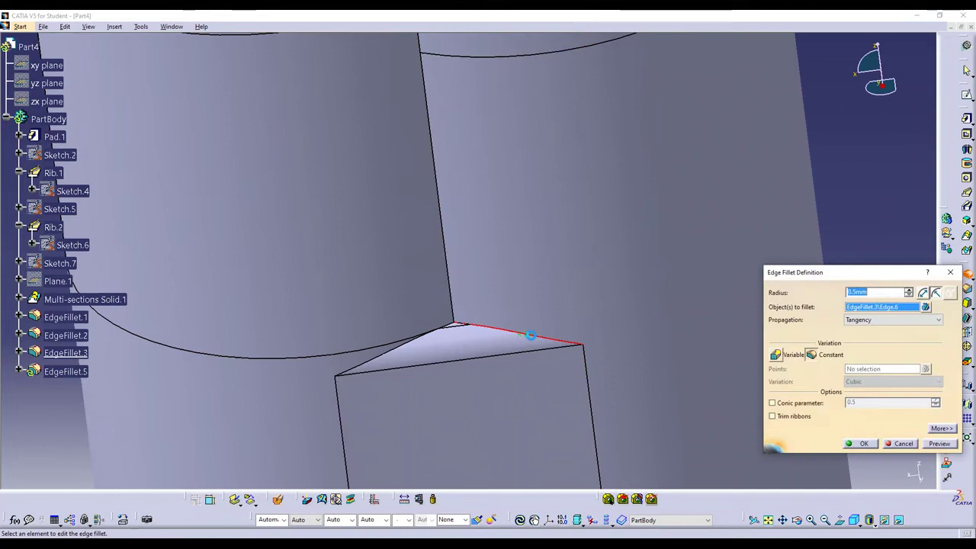
click(377, 358)
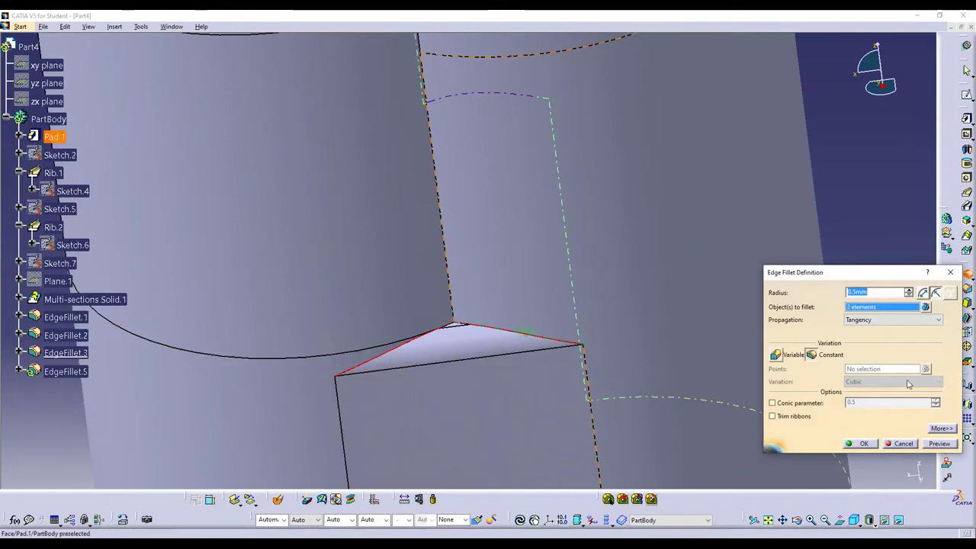
click(864, 443)
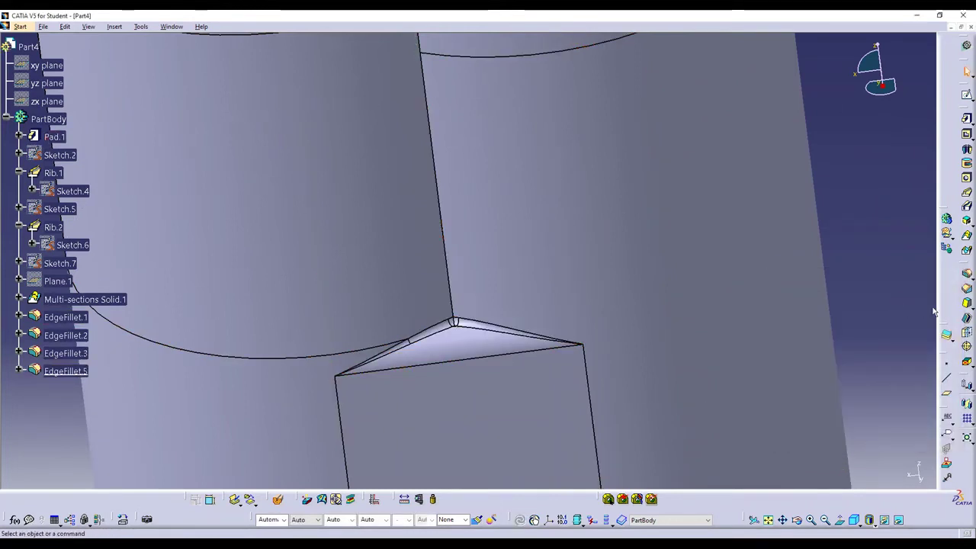
Round the vertical seam edge between the pipe branches with a 5mm edge fillet.
click(967, 274)
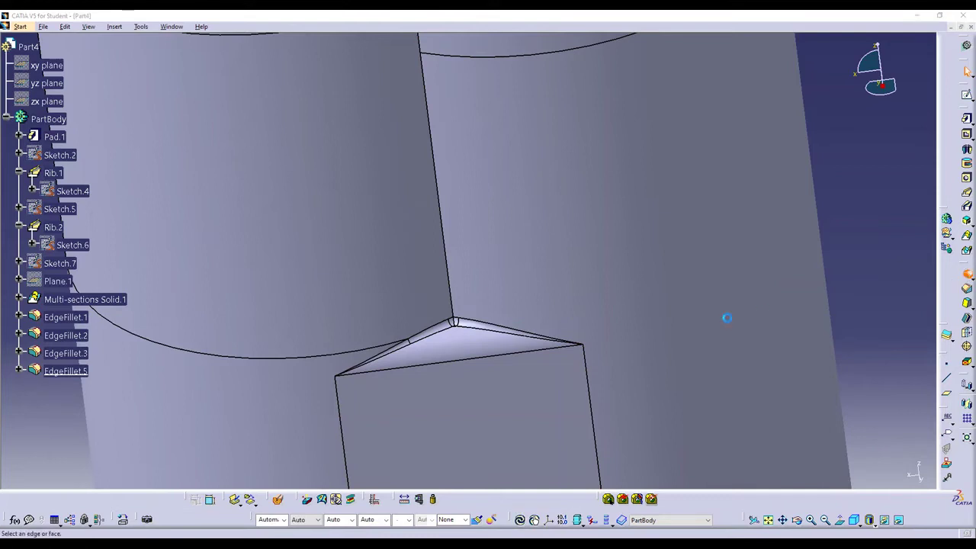
click(453, 294)
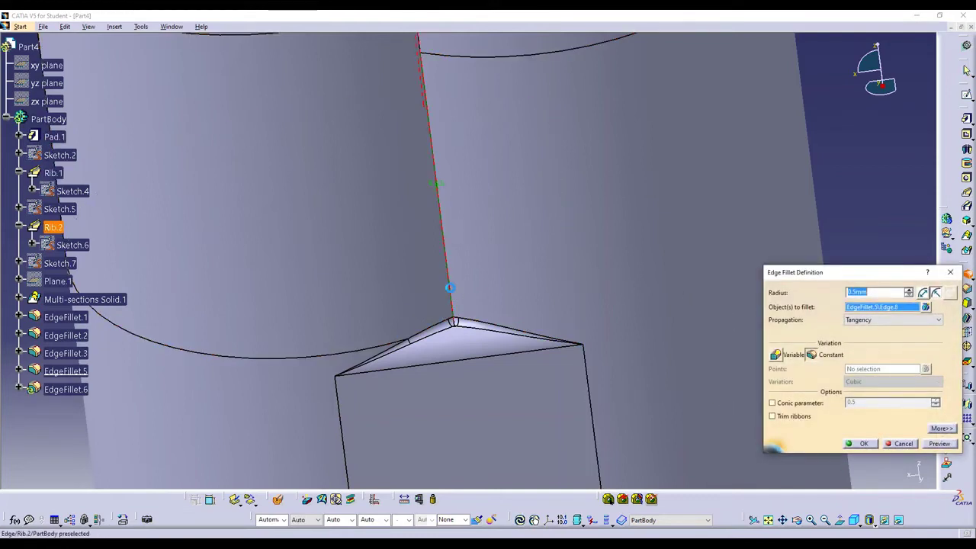
mouse_move(453, 297)
middle_down()
mouse_move(440, 413)
mouse_move(351, 409)
mouse_move(561, 360)
mouse_move(402, 336)
middle_up()
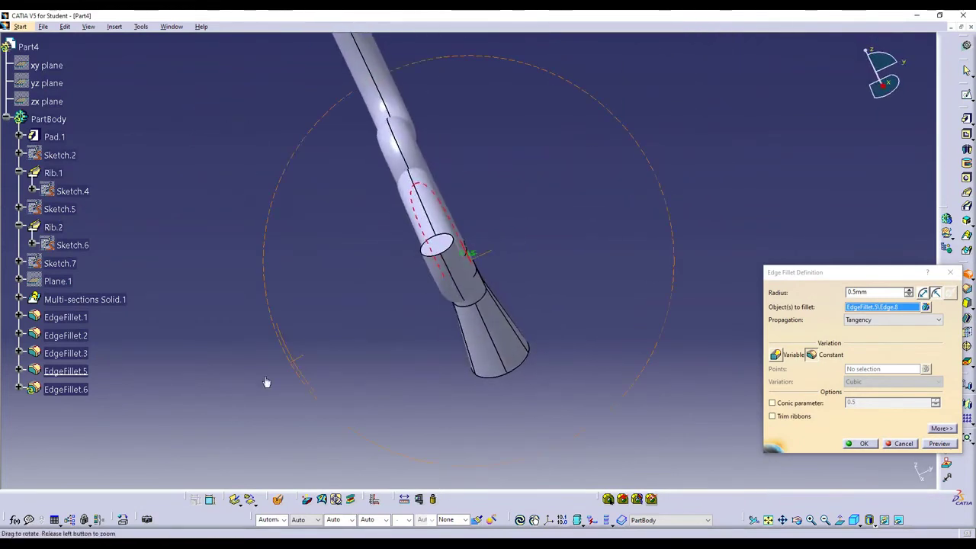
drag(866, 292, 814, 294)
text(2)
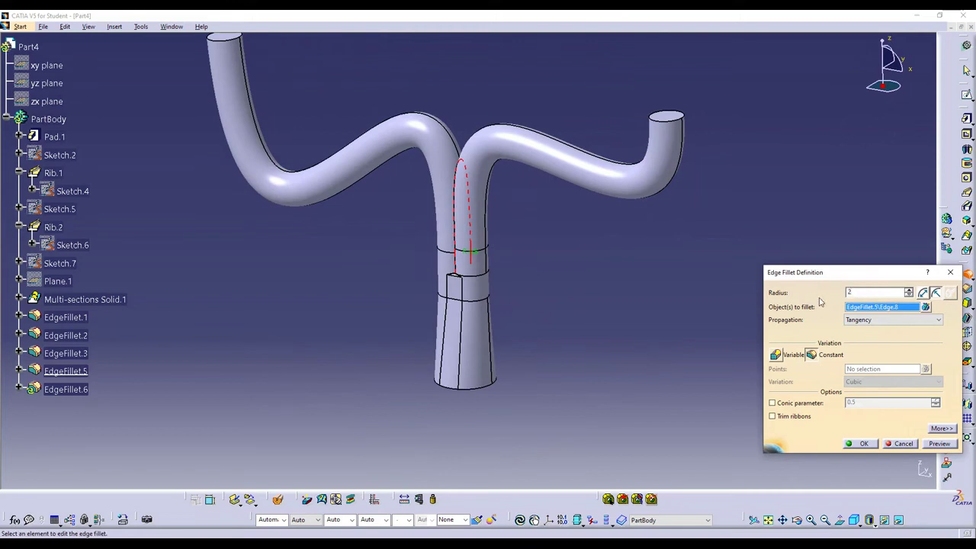
click(944, 443)
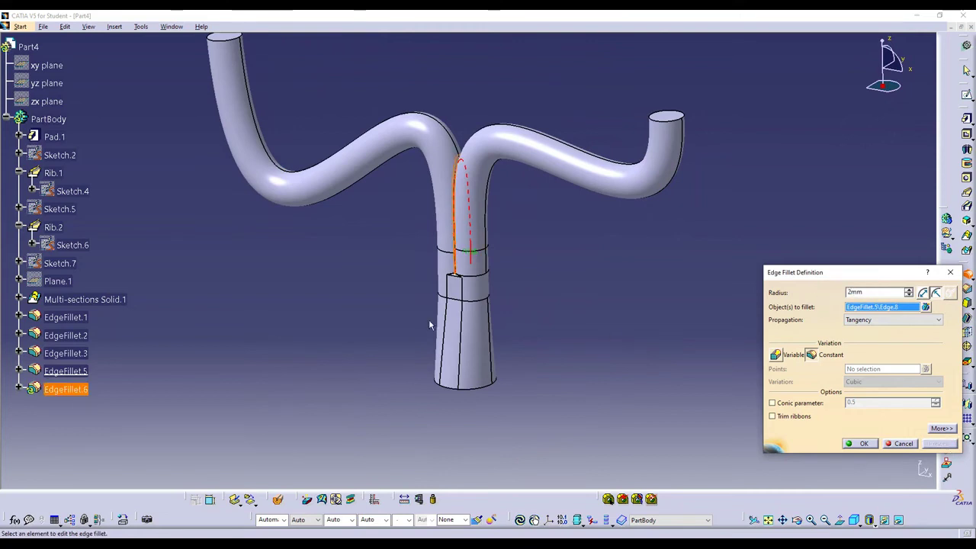
ctrl+middle_drag(428, 324, 442, 181)
drag(866, 292, 826, 292)
text(5)
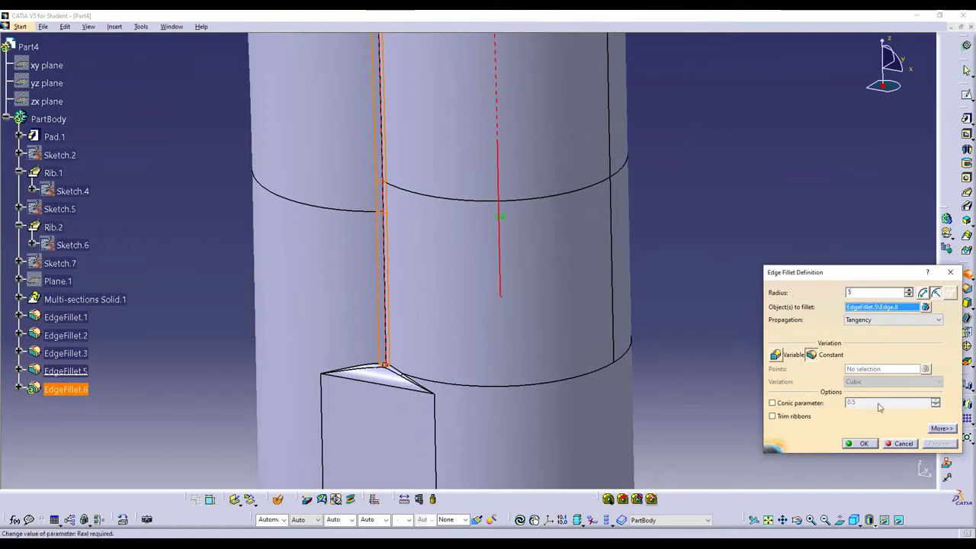
key(Return)
click(939, 445)
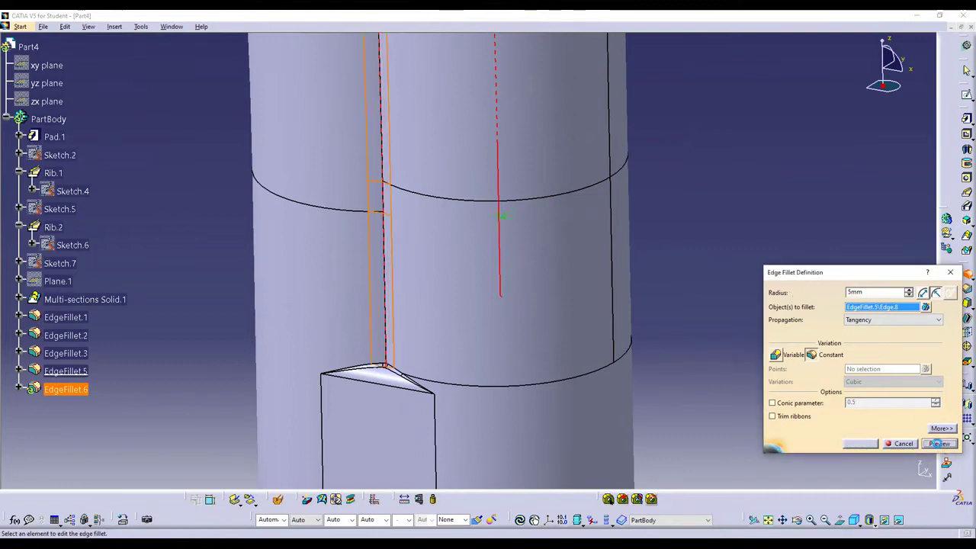
click(870, 443)
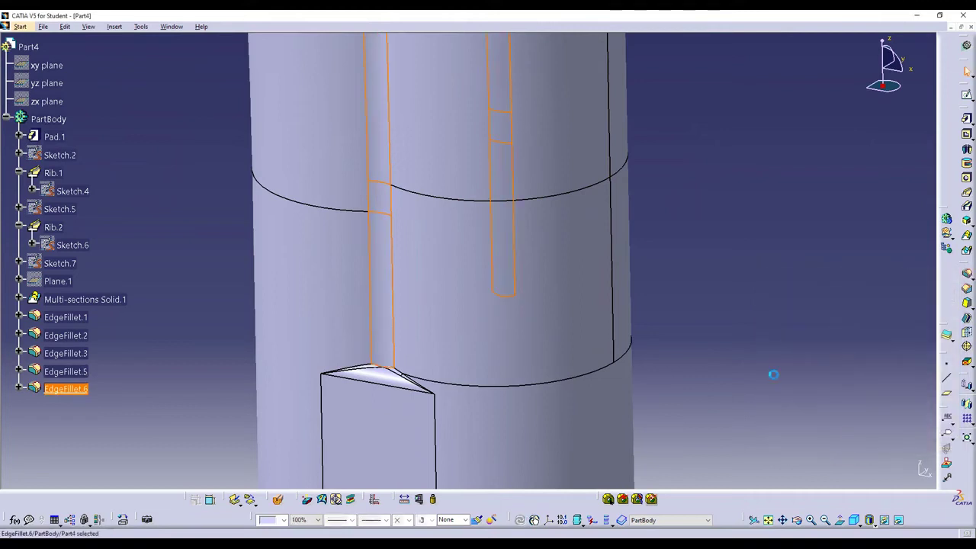
ctrl+middle_drag(631, 311, 641, 467)
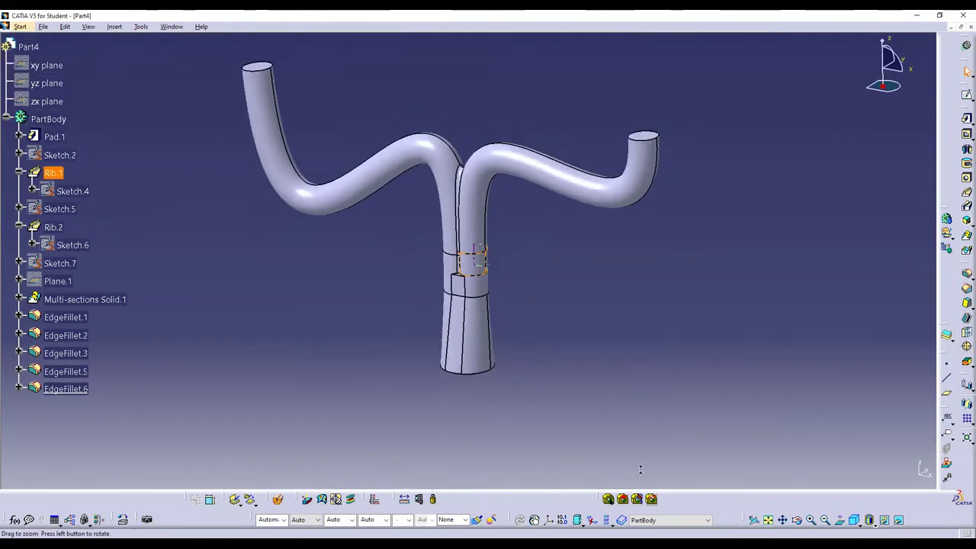
Shell the pipe with the right, left and bottom end faces removed.
click(966, 319)
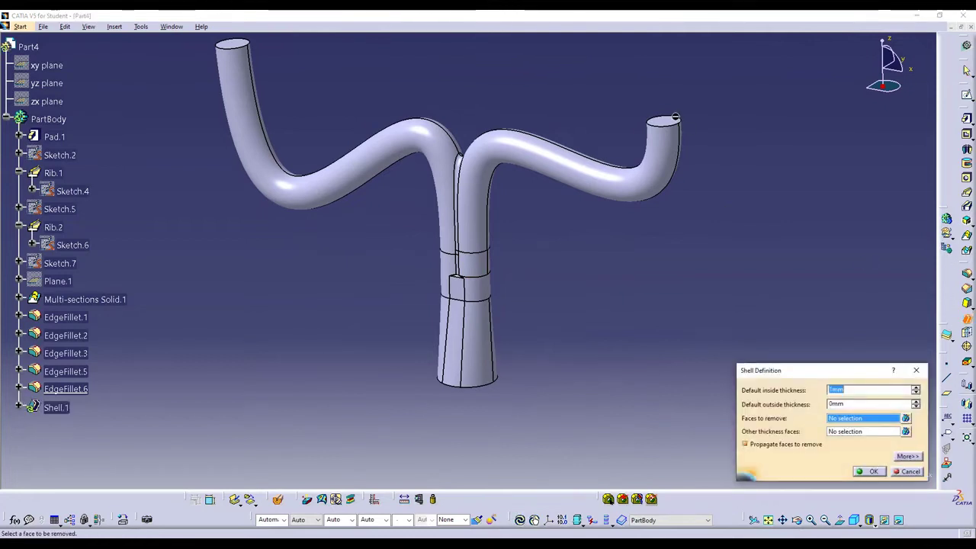
click(666, 123)
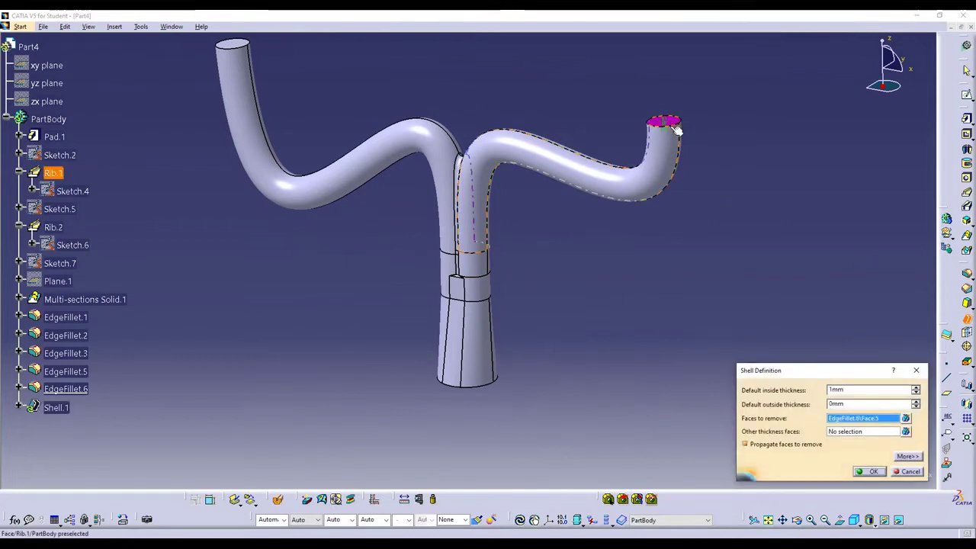
click(241, 47)
mouse_move(481, 355)
middle_down()
mouse_move(466, 276)
mouse_move(485, 337)
middle_up()
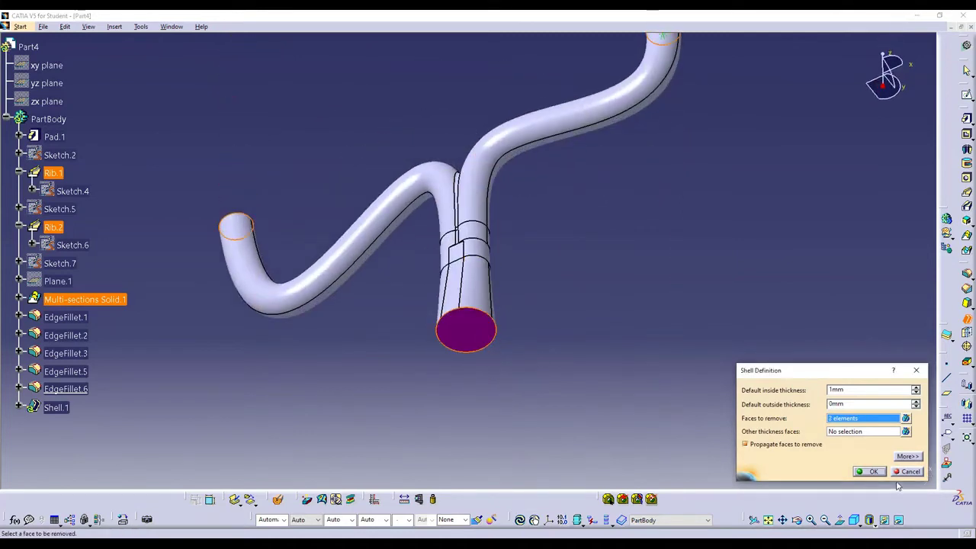
click(877, 472)
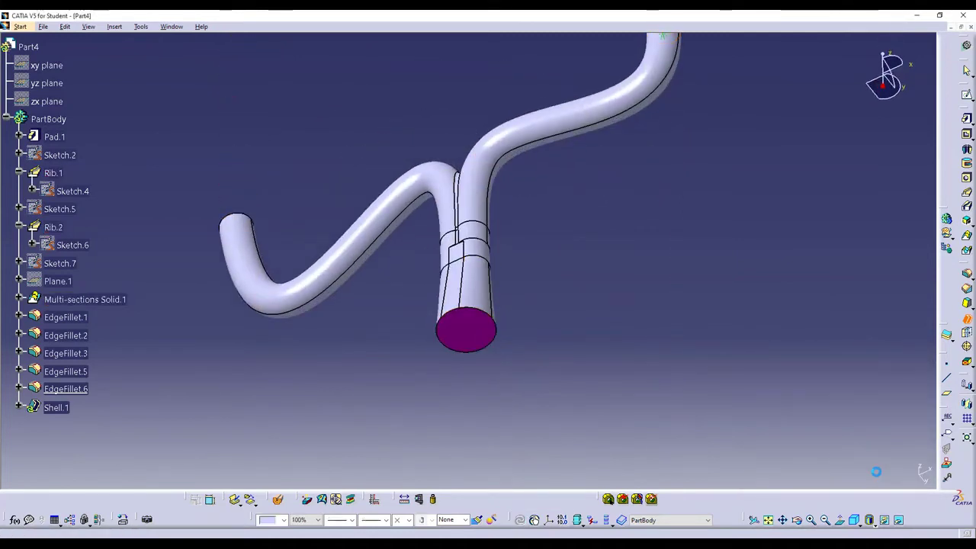
mouse_move(471, 394)
middle_down()
mouse_move(521, 304)
mouse_move(373, 328)
middle_up()
click(522, 304)
Increase Shell.1's inside thickness to 5mm and dismiss the singular-point error reports.
double_click(56, 407)
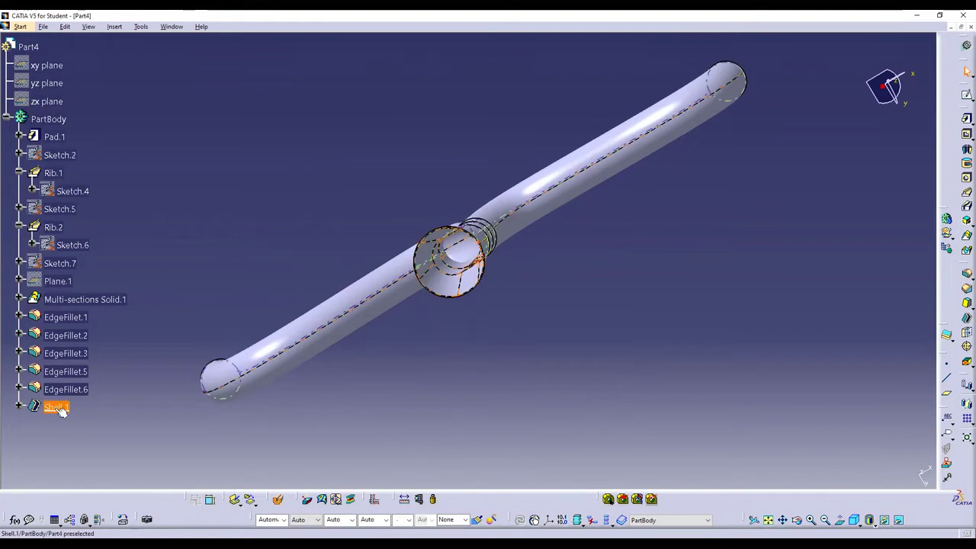
click(915, 387)
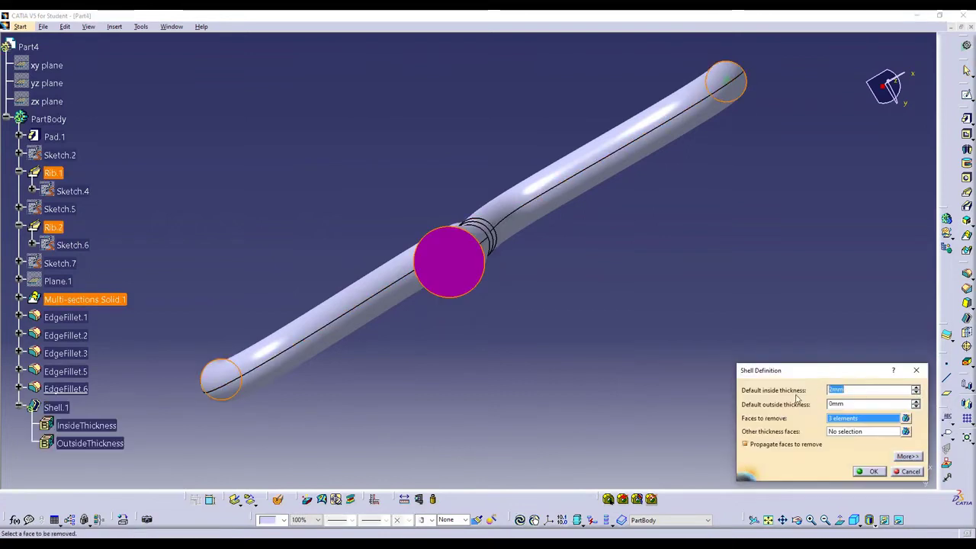
click(877, 473)
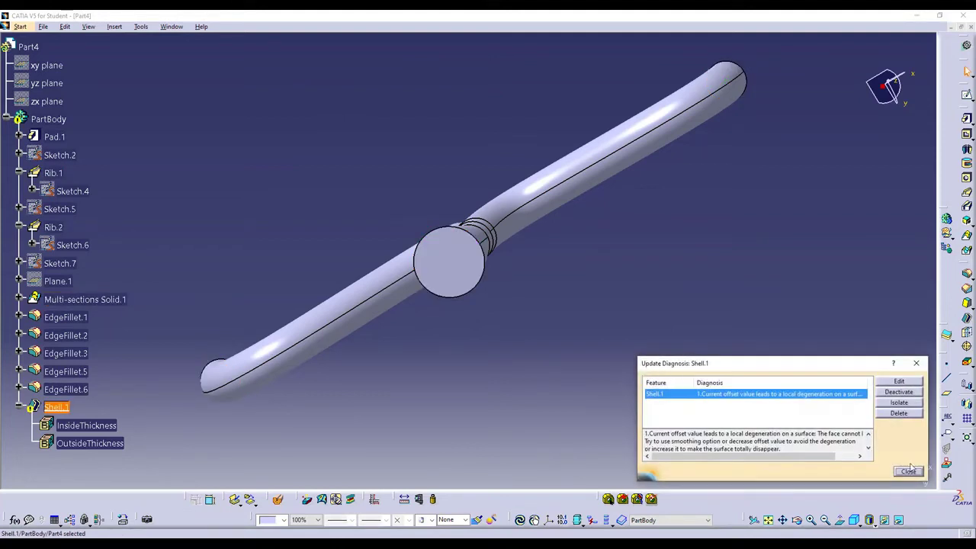
click(909, 472)
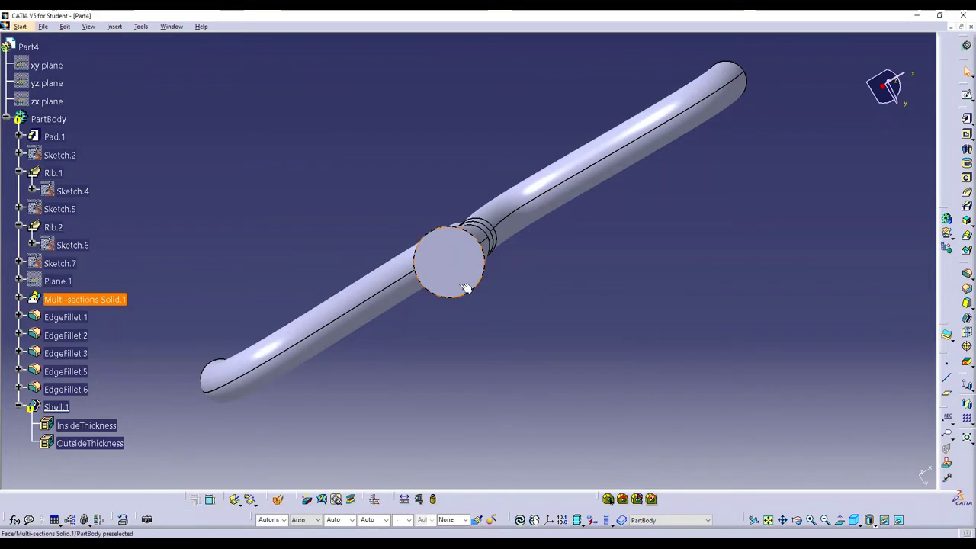
double_click(58, 406)
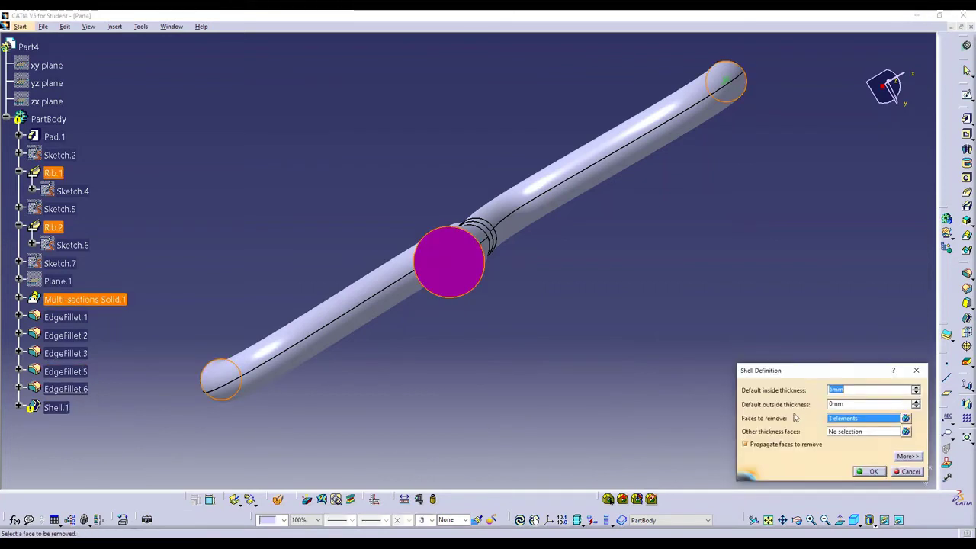
key(Return)
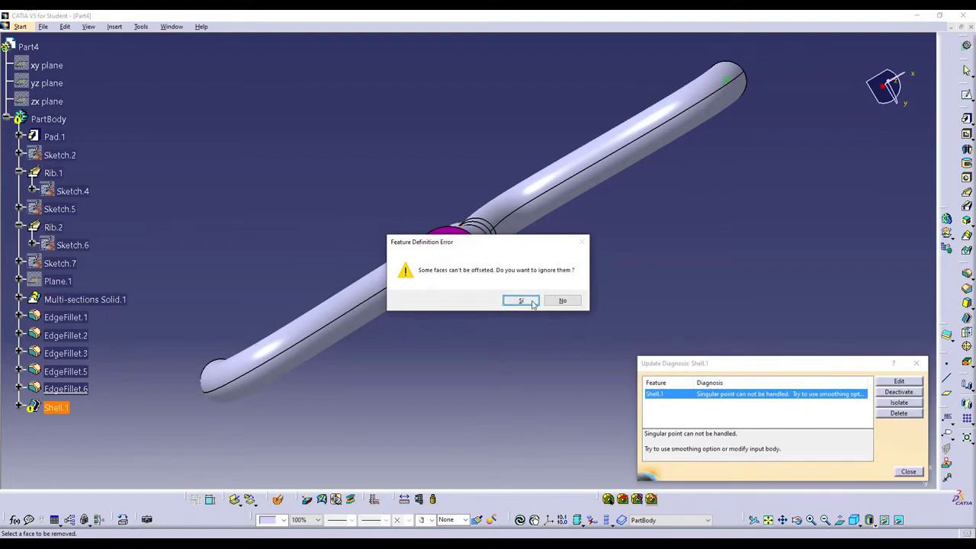
click(533, 302)
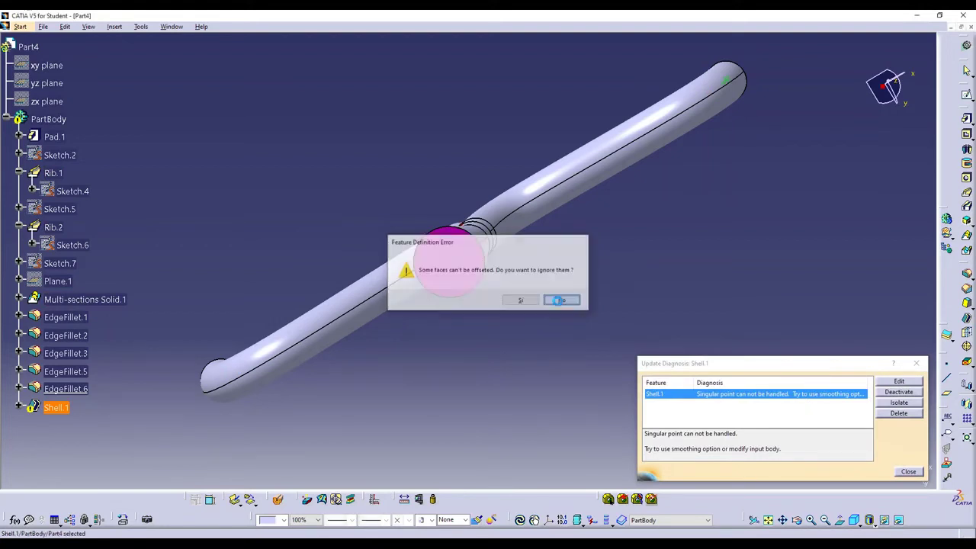
click(909, 473)
Set Shell.1's inside thickness to 1.5mm so it rebuilds, then collapse the tree.
double_click(56, 407)
text(1.5)
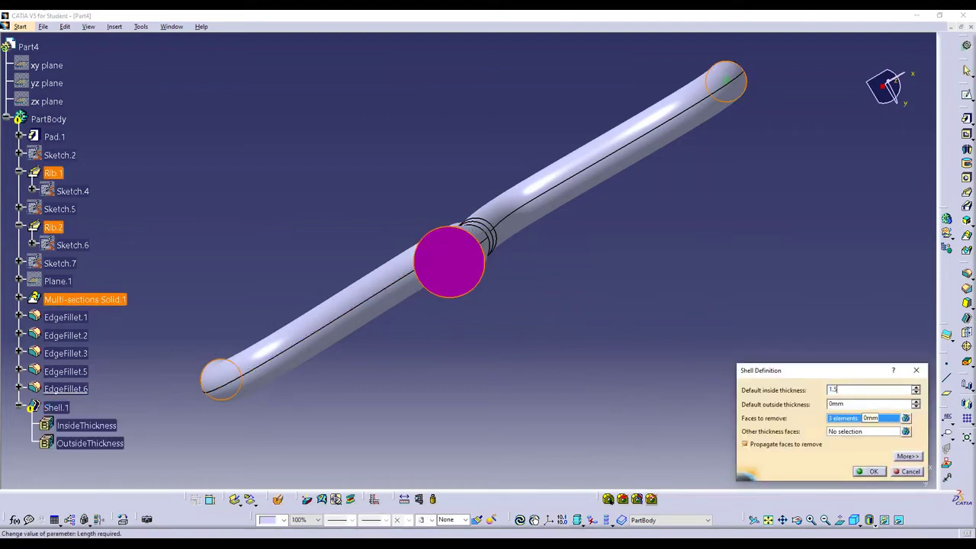
key(Return)
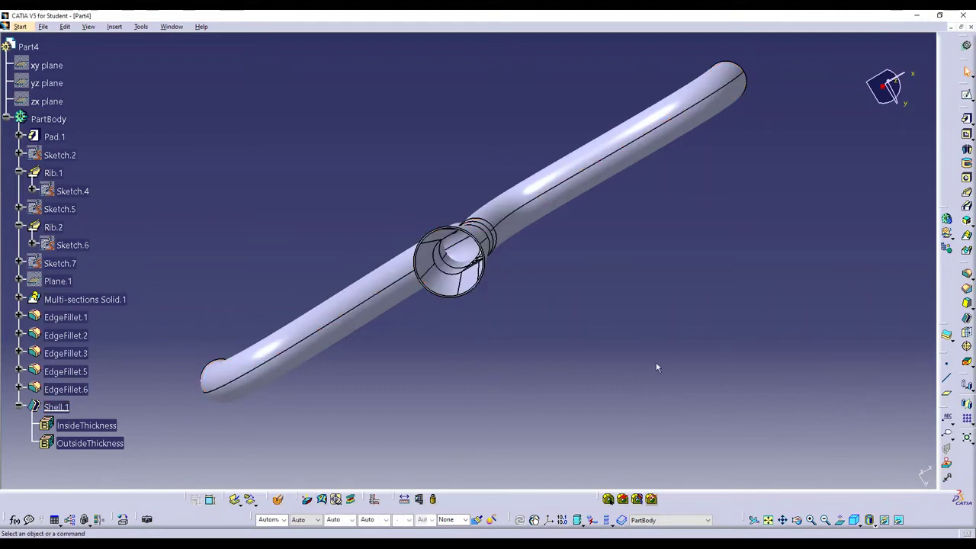
mouse_move(458, 330)
middle_down()
mouse_move(463, 249)
mouse_move(517, 270)
mouse_move(371, 450)
mouse_move(388, 447)
mouse_move(312, 407)
mouse_move(514, 384)
middle_up()
mouse_move(662, 292)
middle_down()
mouse_move(630, 381)
mouse_move(591, 408)
middle_up()
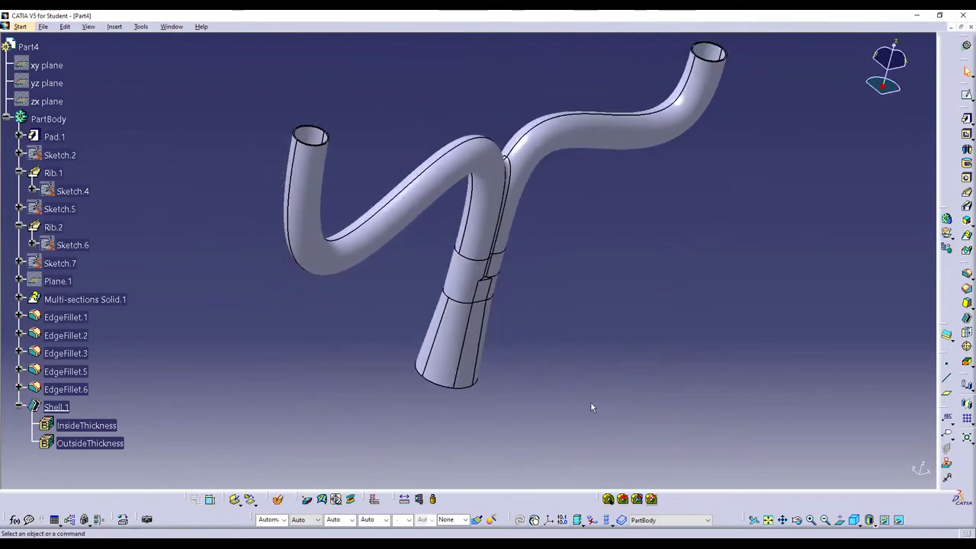
click(18, 407)
click(7, 119)
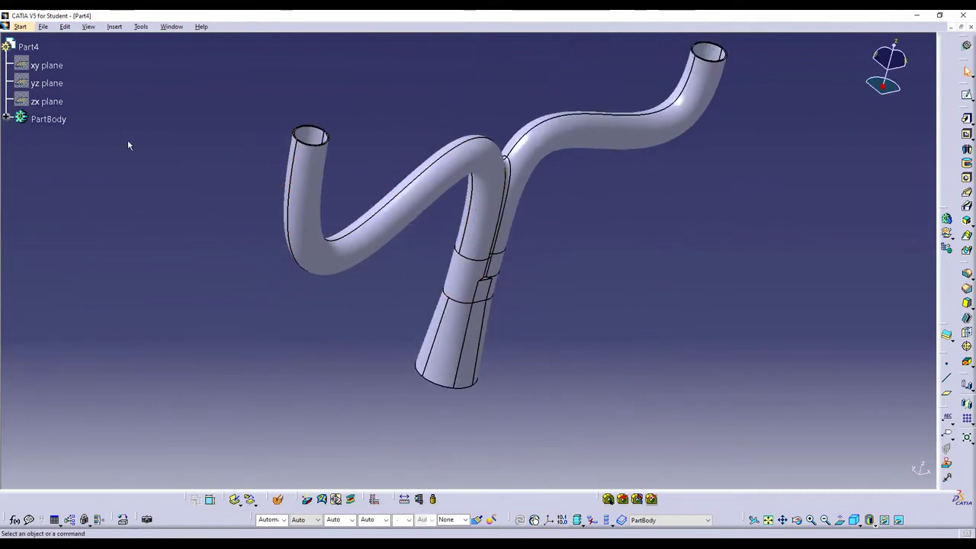
mouse_move(617, 299)
middle_down()
mouse_move(527, 305)
mouse_move(453, 284)
middle_up()
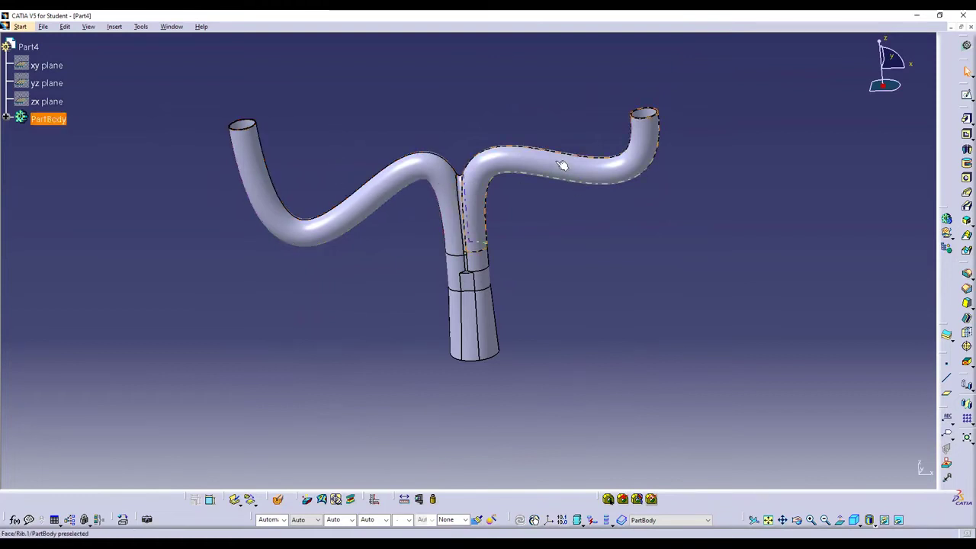
Switch to Generative Structural Analysis and create a Static Analysis case despite the missing-material warning.
click(46, 28)
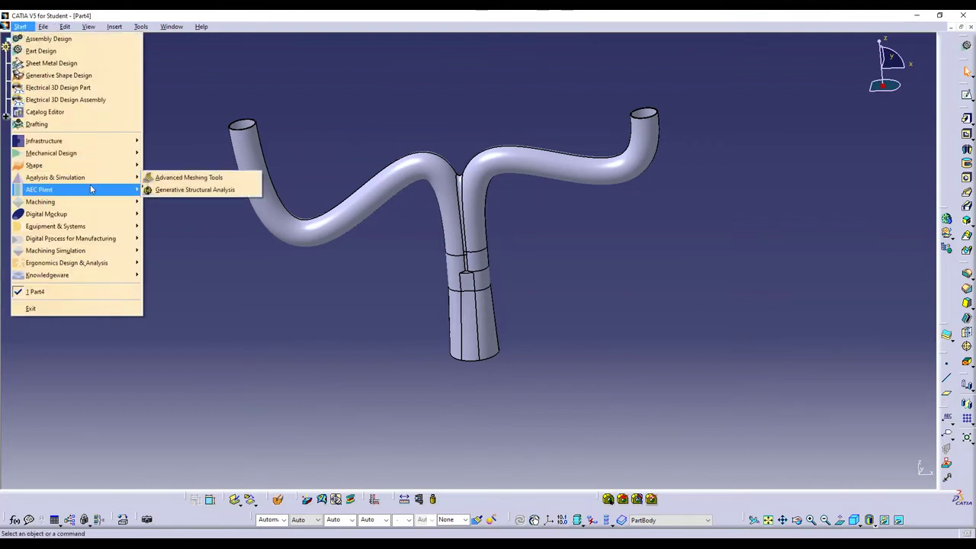
mouse_move(55, 177)
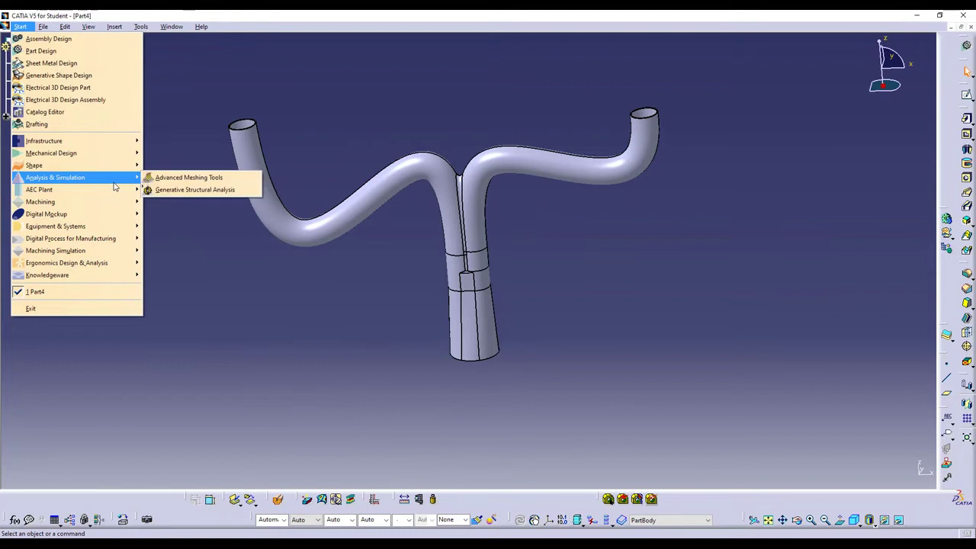
click(193, 190)
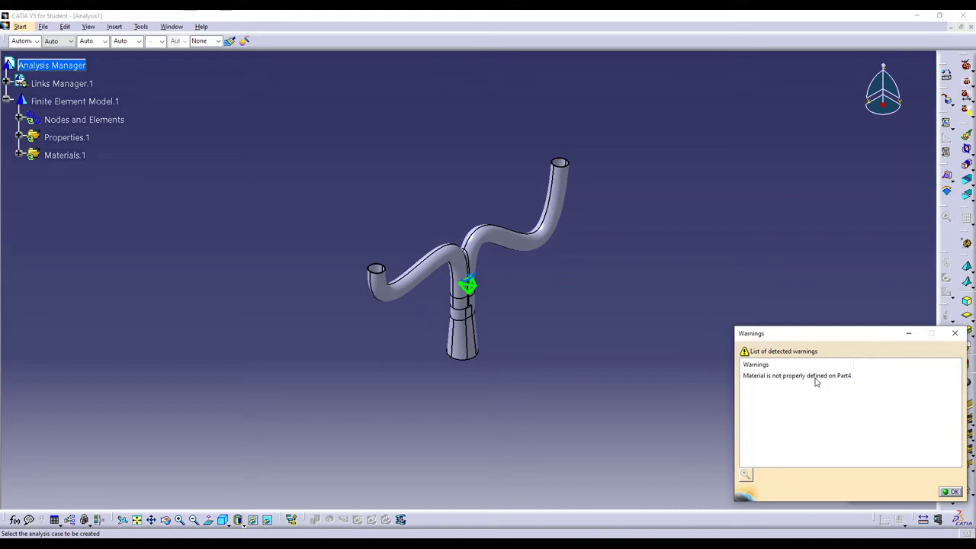
click(949, 491)
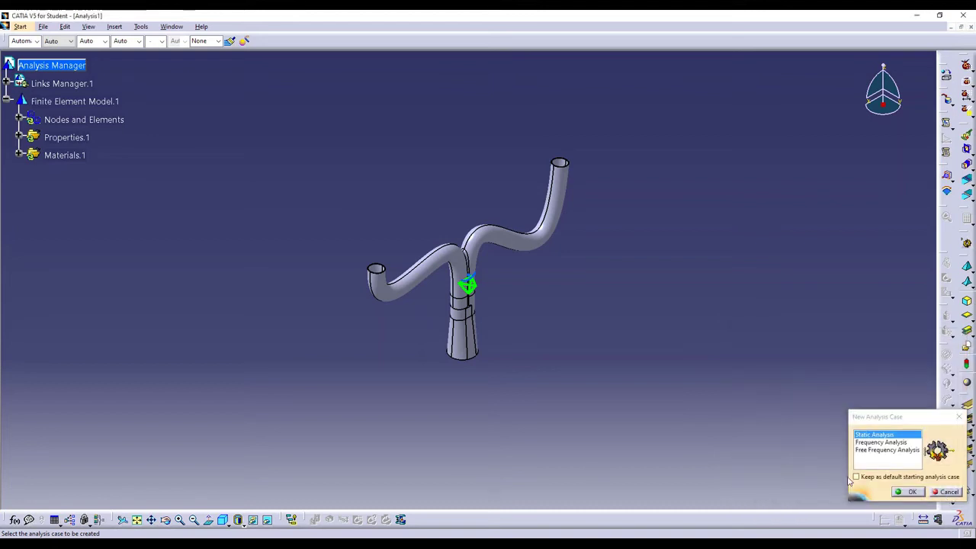
click(910, 491)
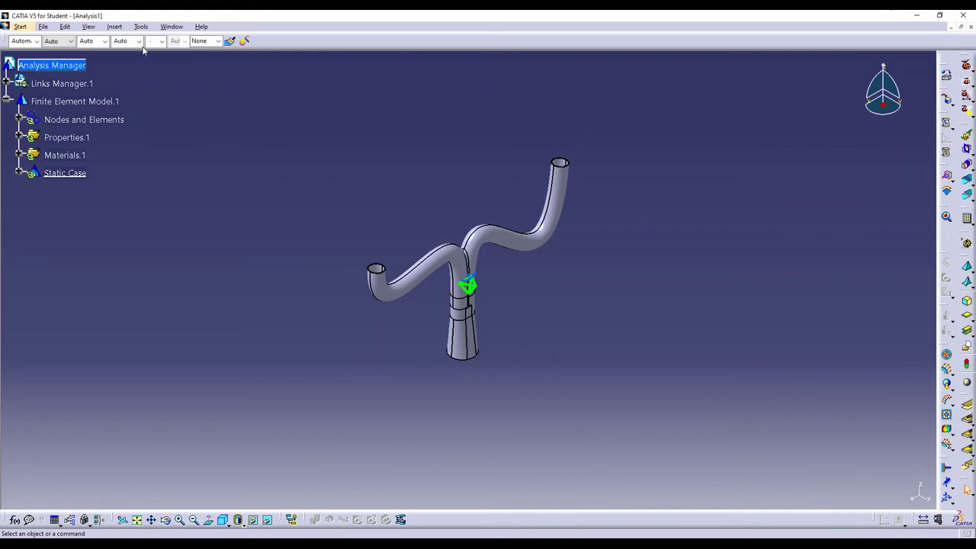
In the Part4 window, apply Metal > Aluminium to the pipe body.
click(171, 27)
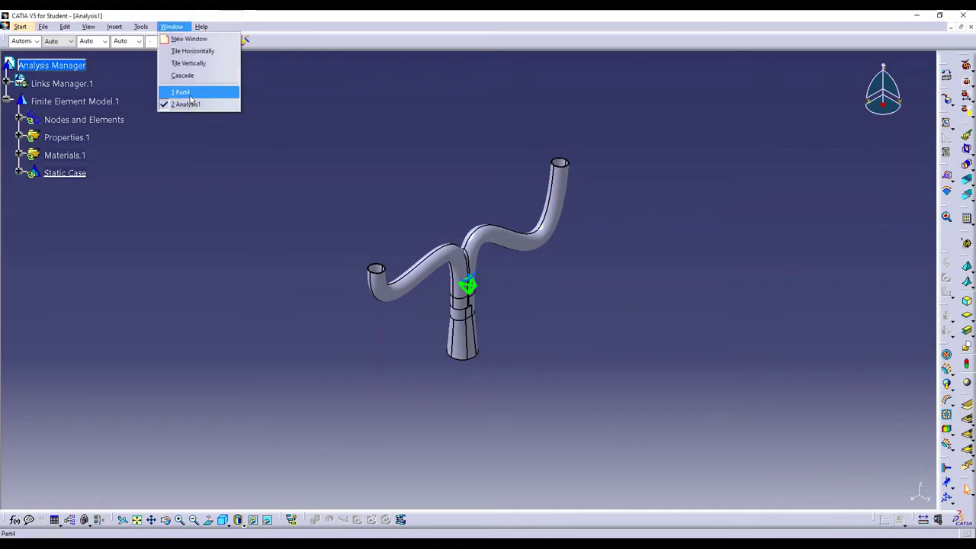
click(181, 92)
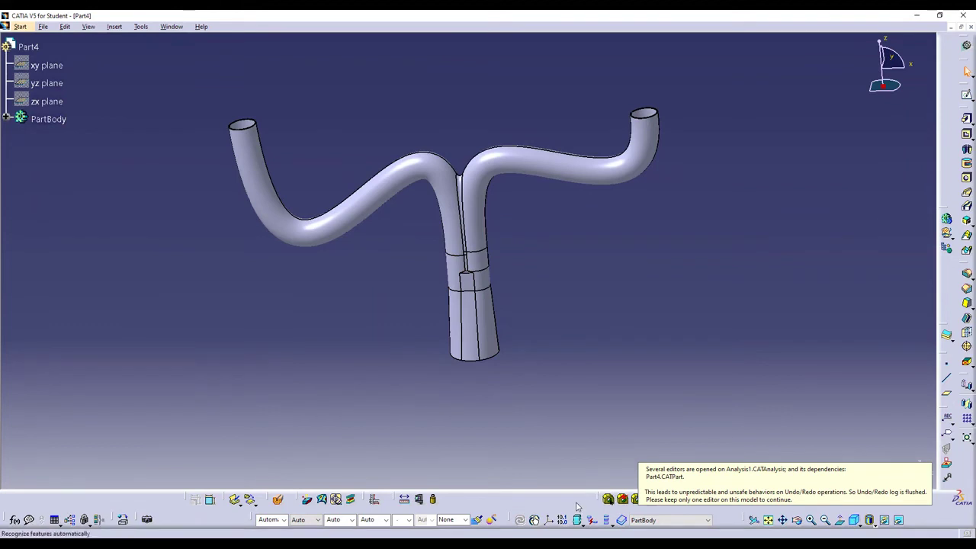
click(122, 520)
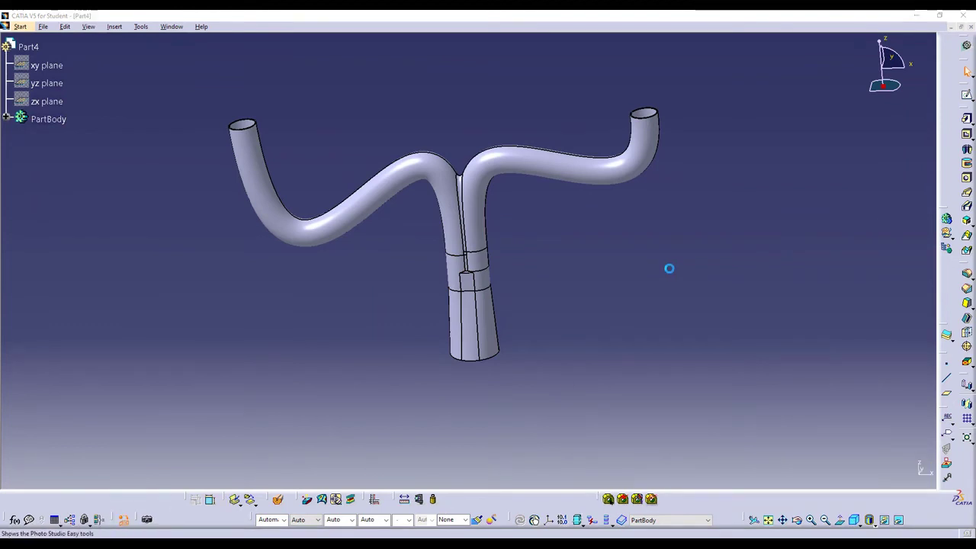
click(488, 215)
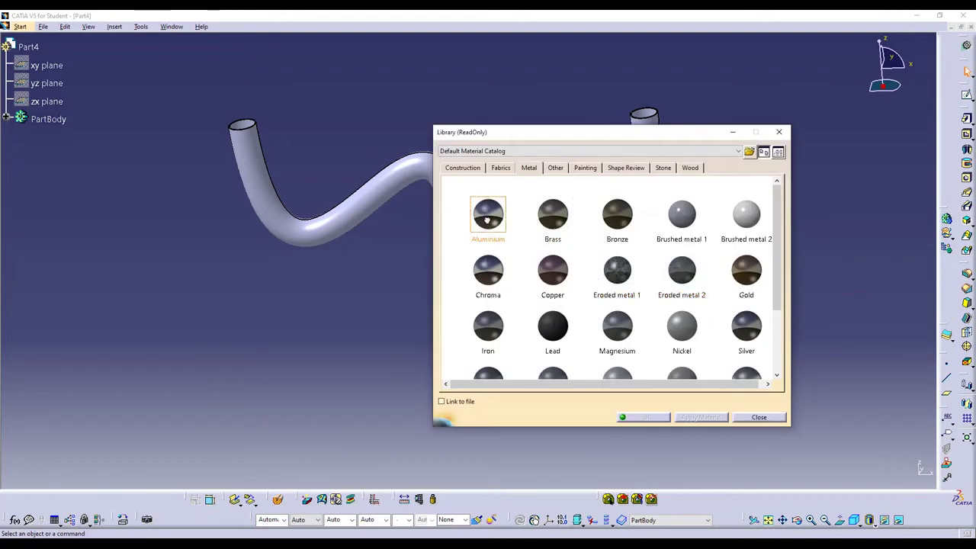
click(344, 215)
click(643, 417)
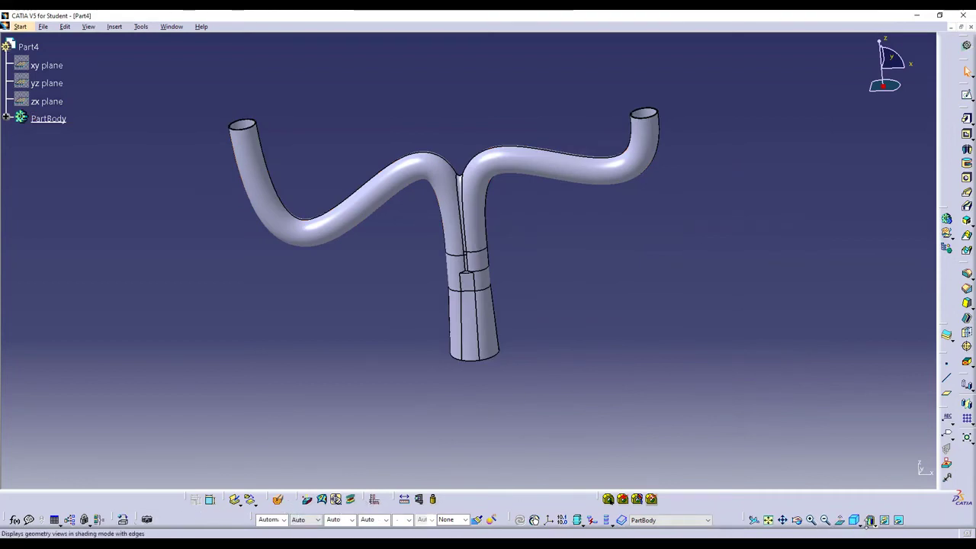
Set the custom view display to Material shading.
click(873, 524)
click(878, 529)
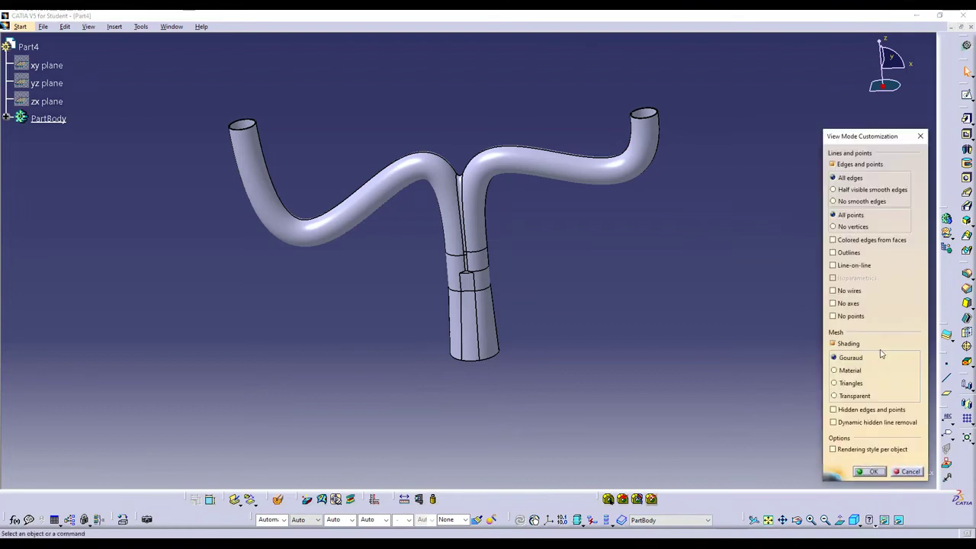
click(848, 371)
click(869, 472)
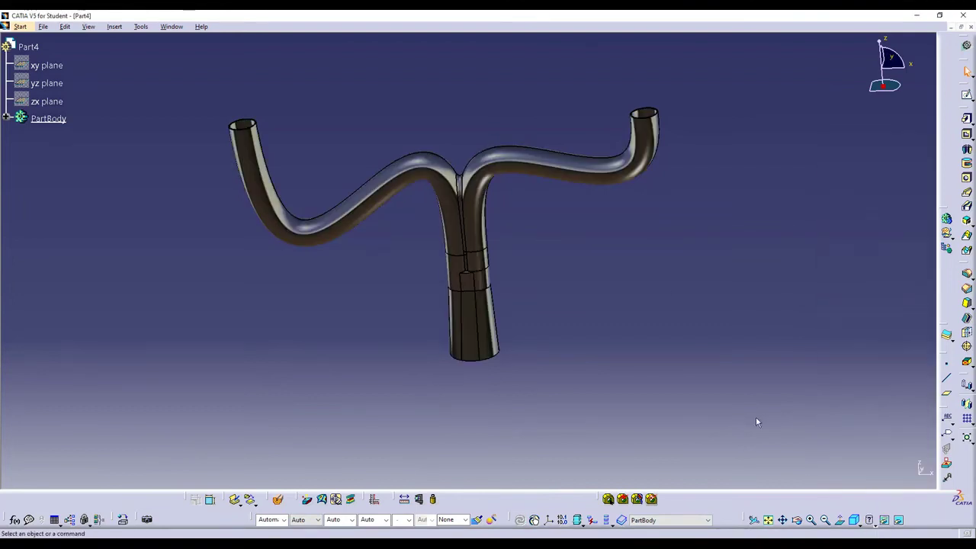
middle_drag(488, 234, 523, 229)
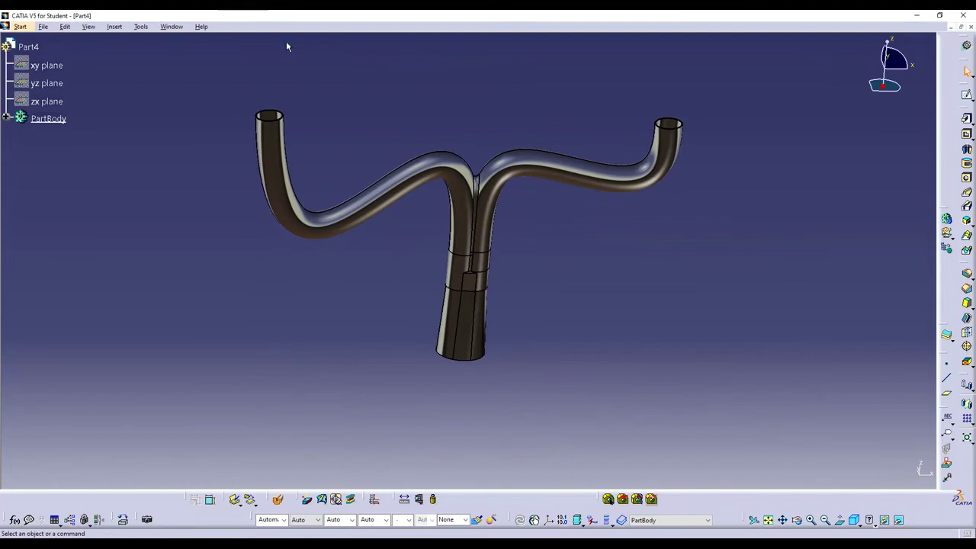
Back in Analysis1, add a temperature field of 150 on the pipe body.
click(171, 26)
click(194, 104)
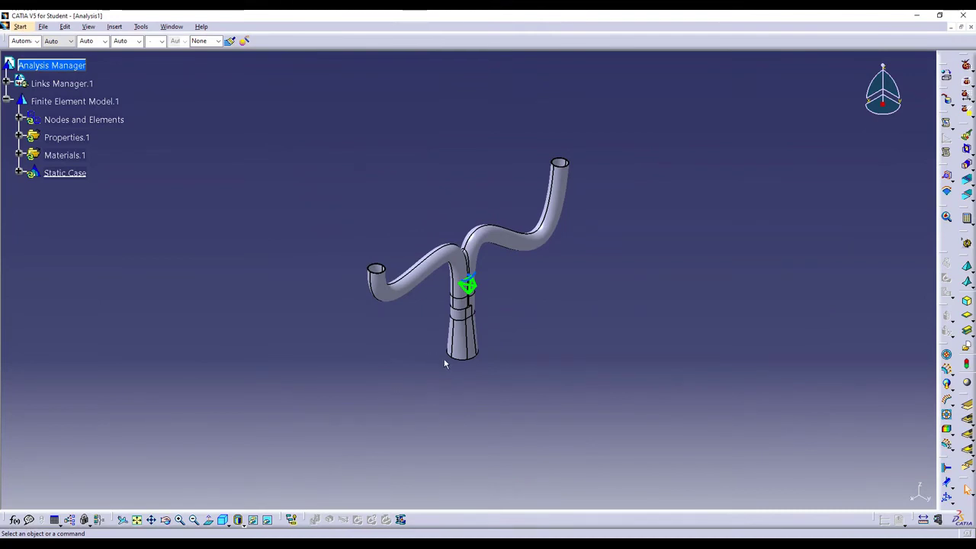
click(950, 437)
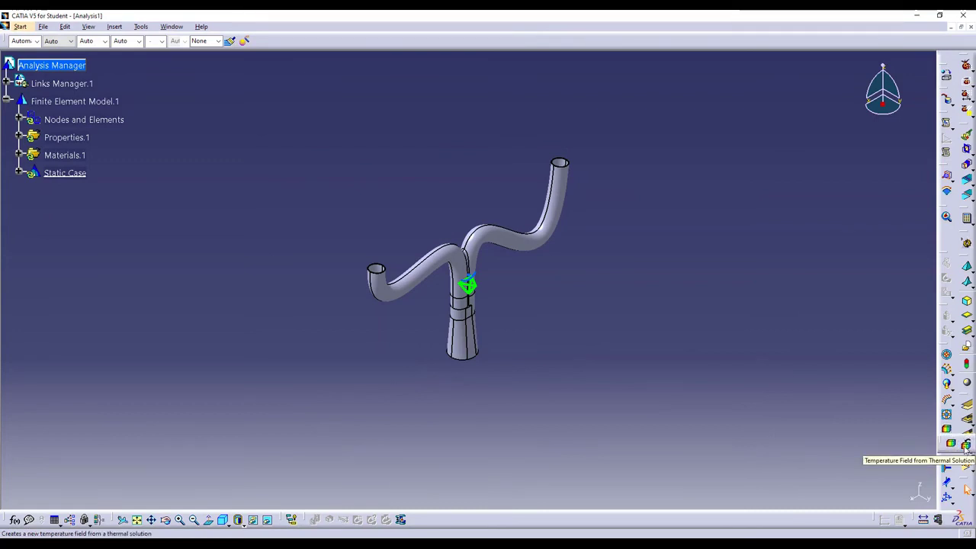
click(966, 447)
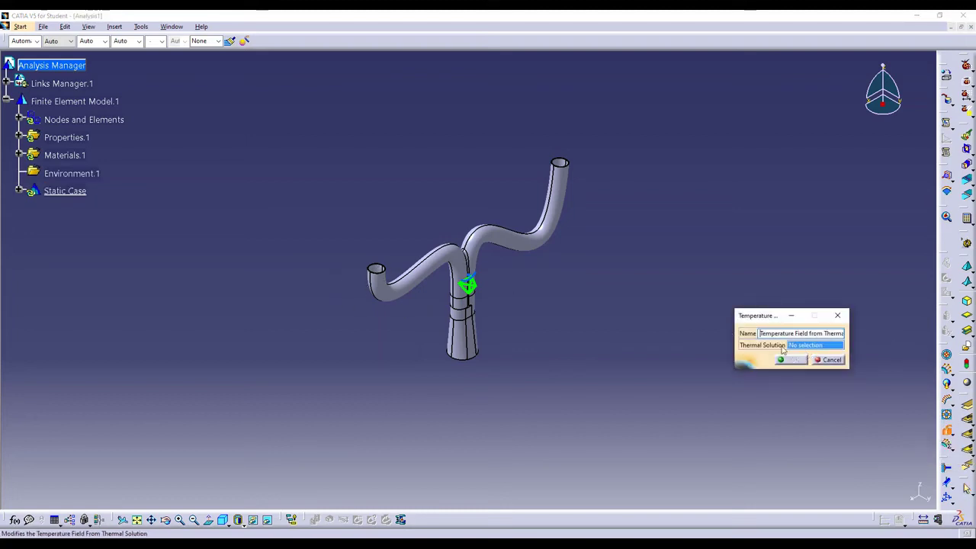
click(829, 361)
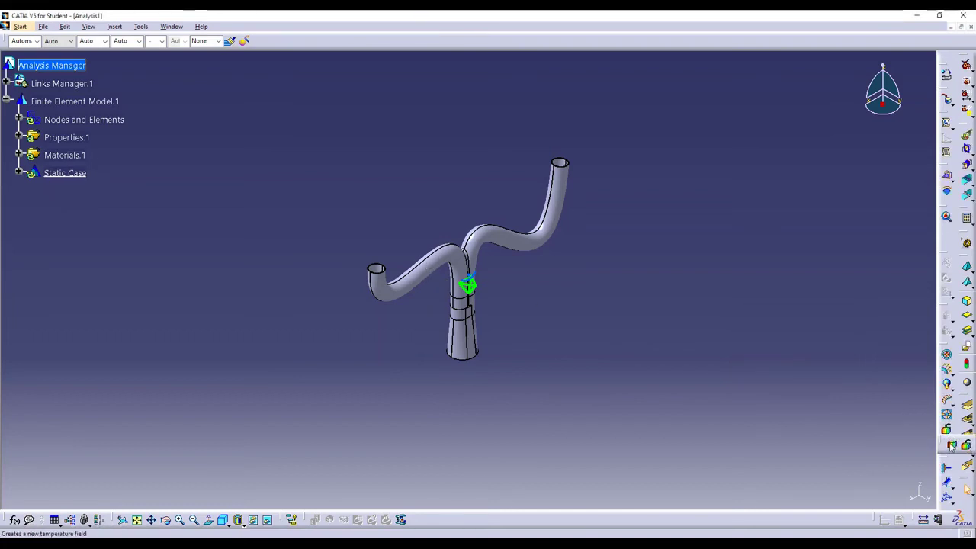
click(952, 442)
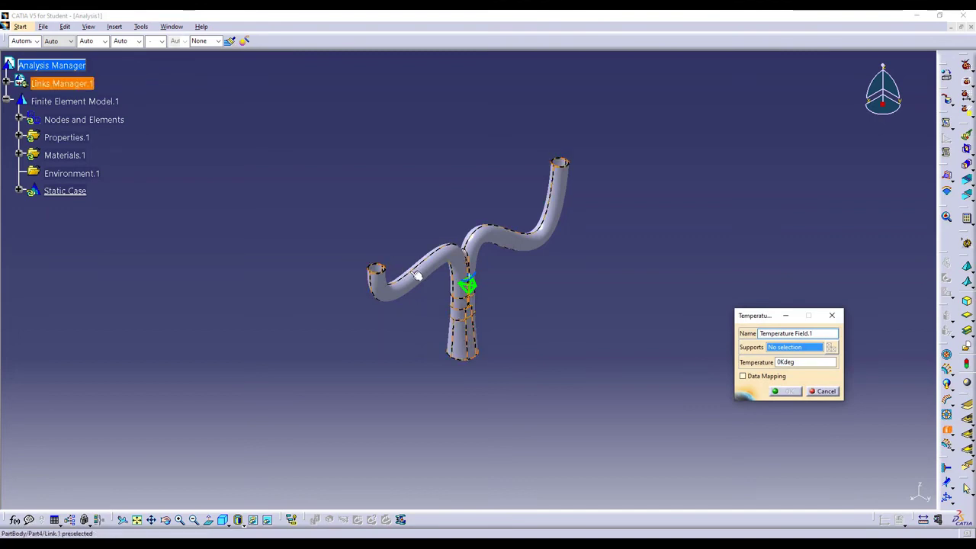
mouse_move(462, 361)
middle_down()
mouse_move(455, 202)
mouse_move(404, 510)
mouse_move(436, 413)
middle_up()
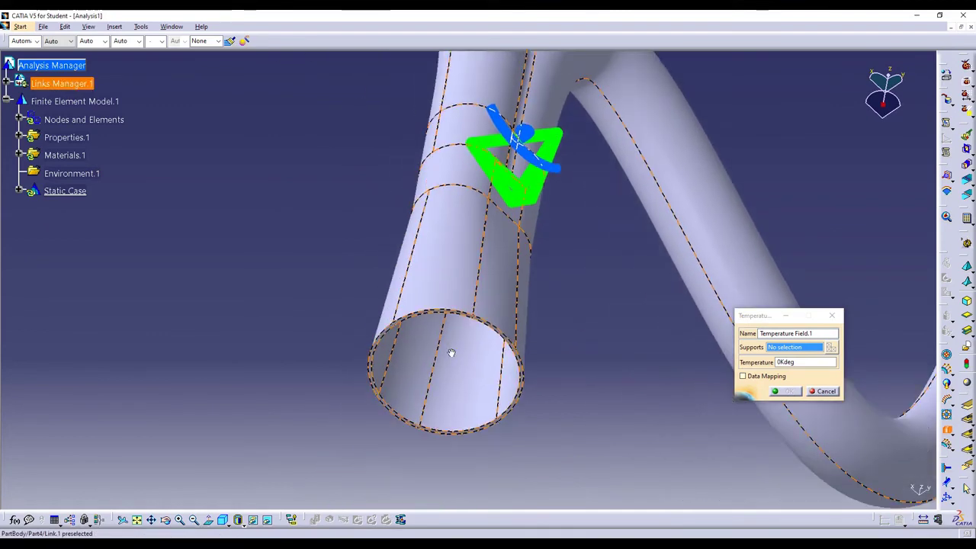
click(441, 390)
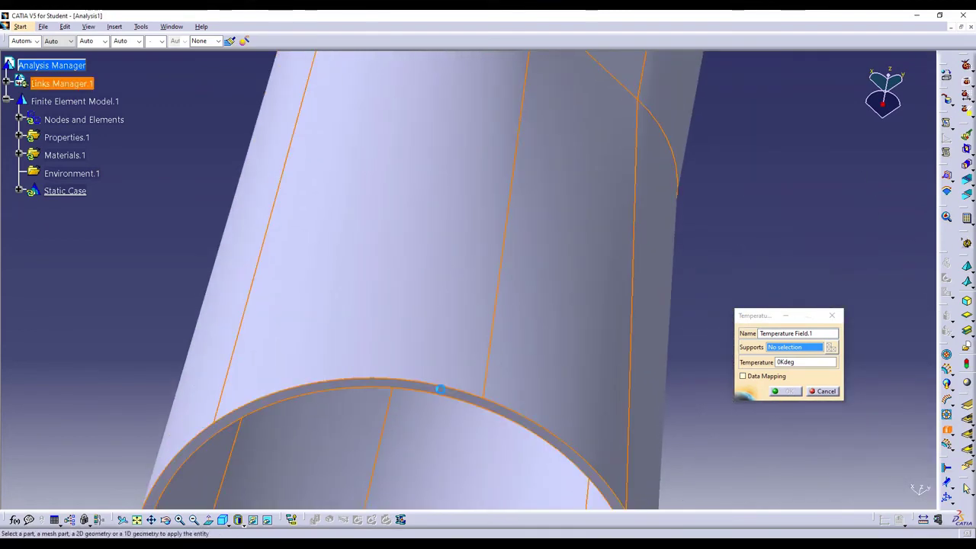
double_click(801, 362)
text(150)
click(786, 391)
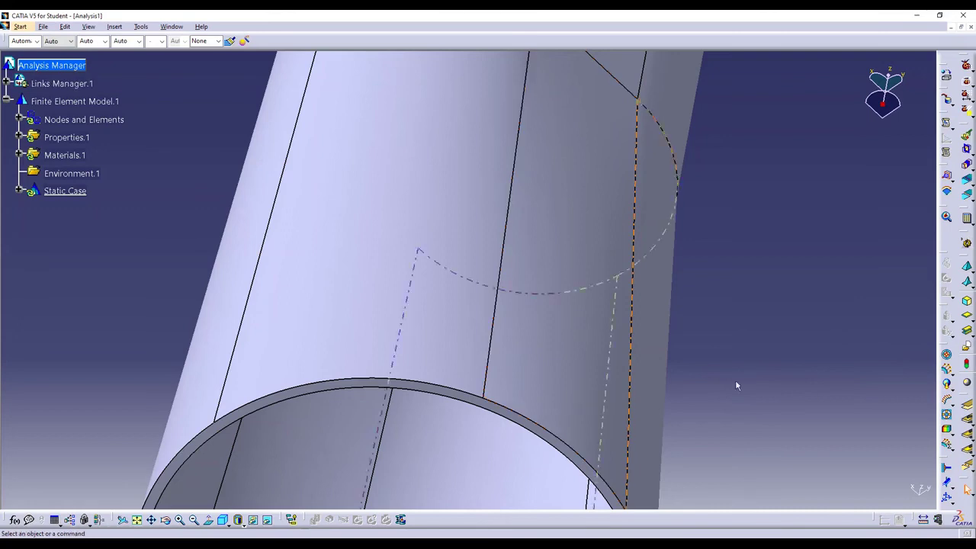
Clamp the pipe's bottom rim face.
click(947, 468)
click(525, 424)
click(787, 365)
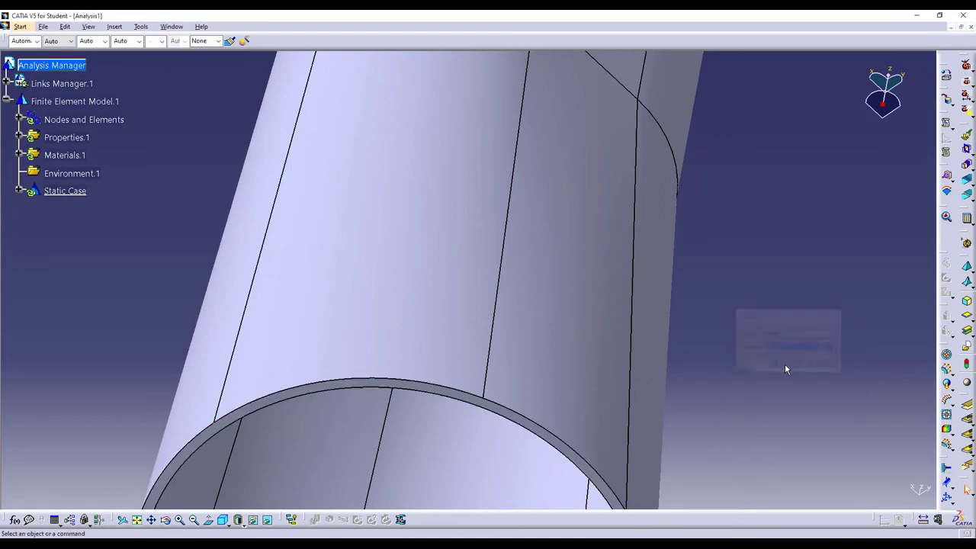
mouse_move(755, 317)
middle_down()
mouse_move(751, 391)
mouse_move(303, 244)
mouse_move(590, 289)
mouse_move(593, 457)
mouse_move(384, 293)
mouse_move(388, 394)
mouse_move(388, 330)
mouse_move(481, 344)
mouse_move(481, 332)
mouse_move(496, 329)
middle_up()
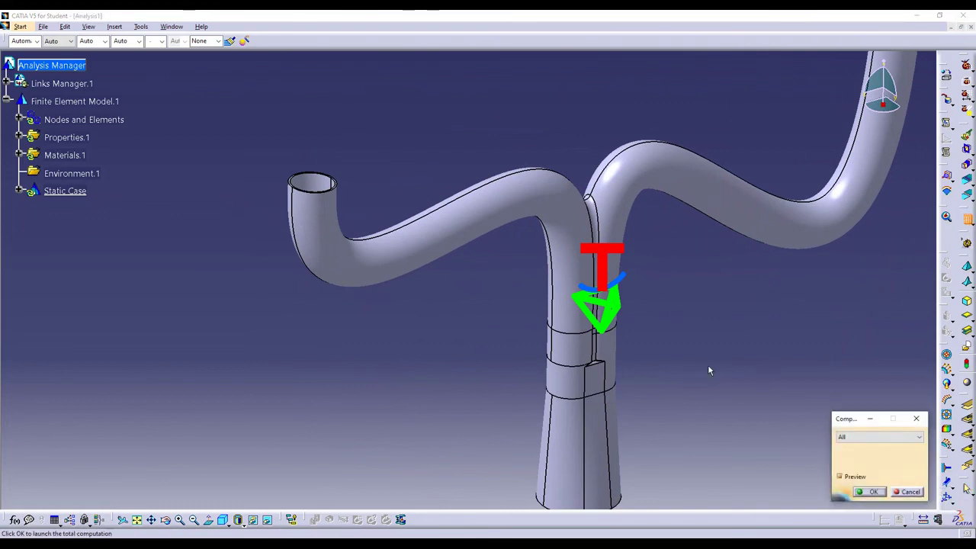
Compute the whole Static Case with All selected, continuing past the resource estimate.
click(877, 492)
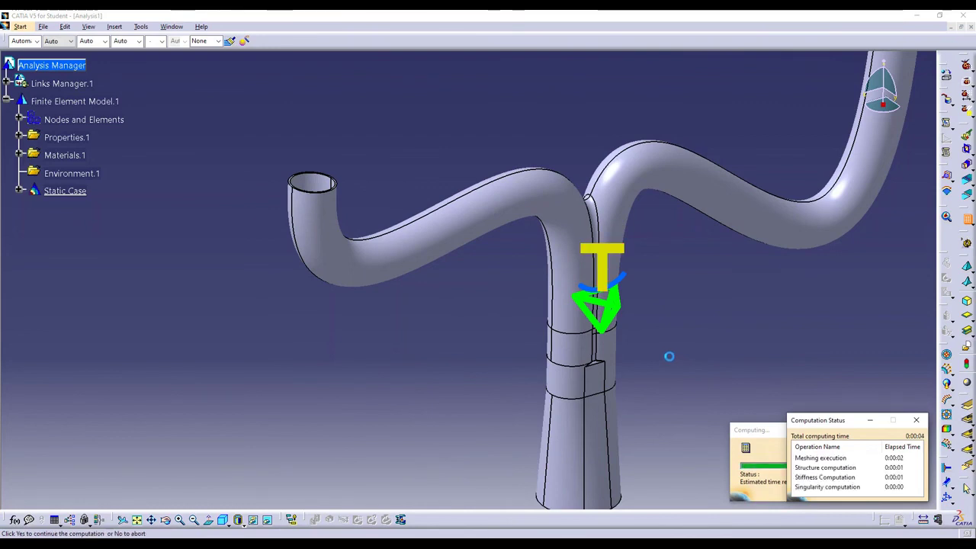
click(882, 492)
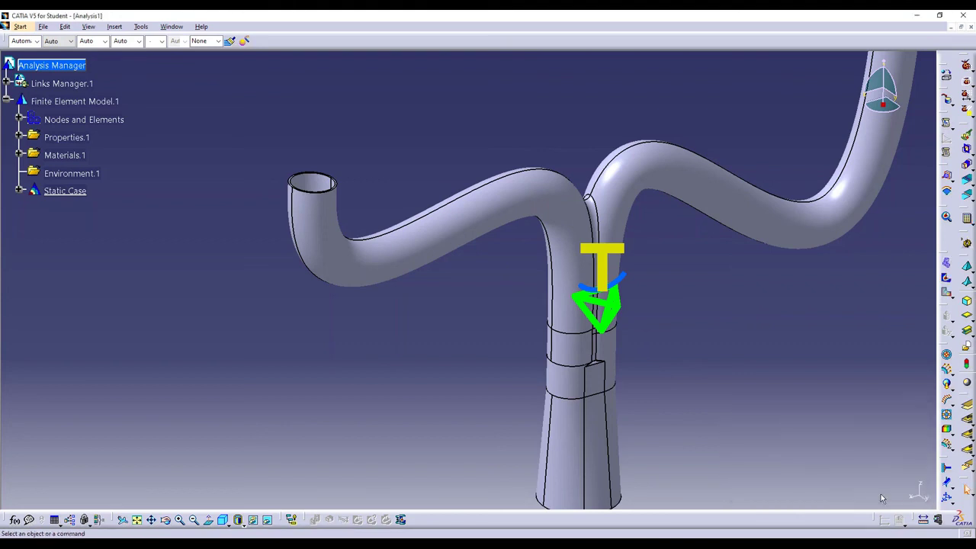
ctrl+middle_drag(786, 372, 715, 367)
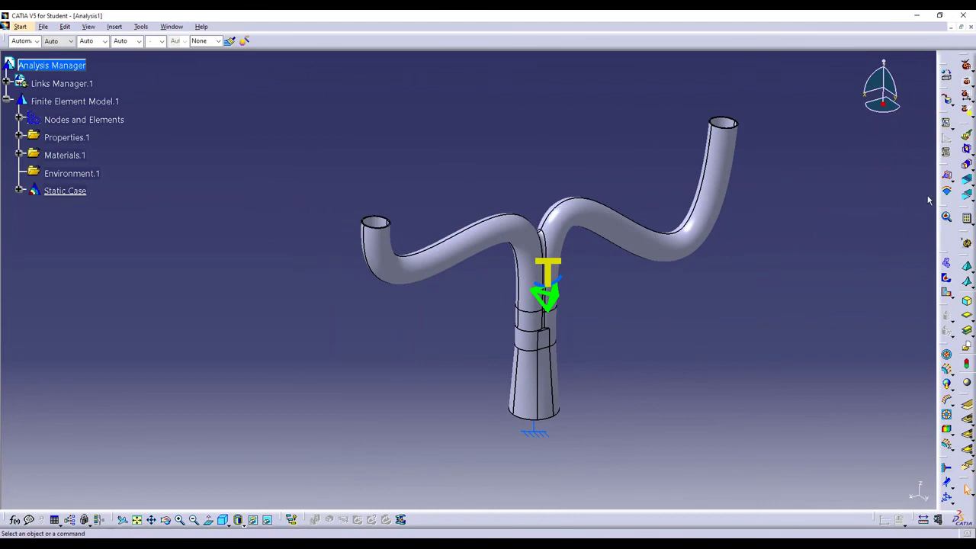
Plot the deformed mesh, Von Mises stress, displacement vectors and principal stress on the pipe.
click(946, 279)
click(946, 279)
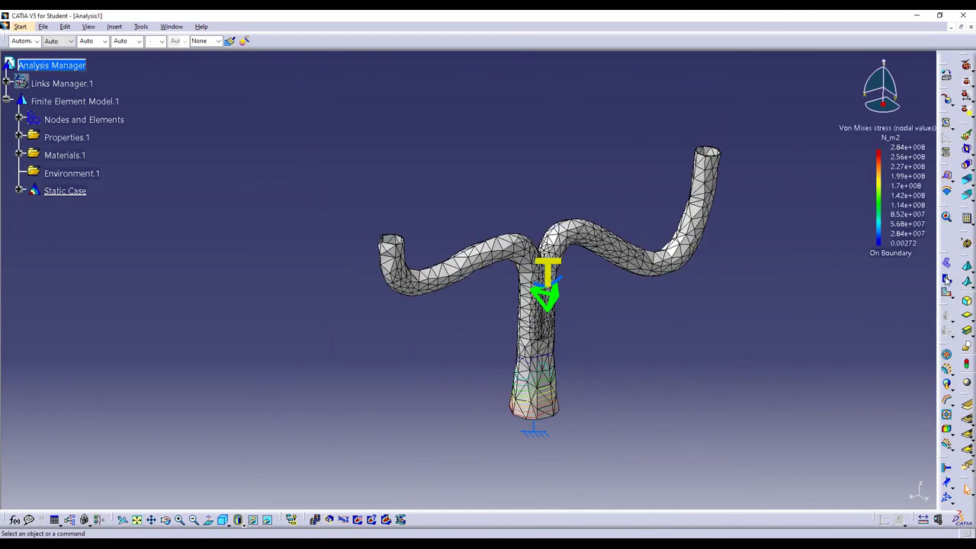
click(946, 294)
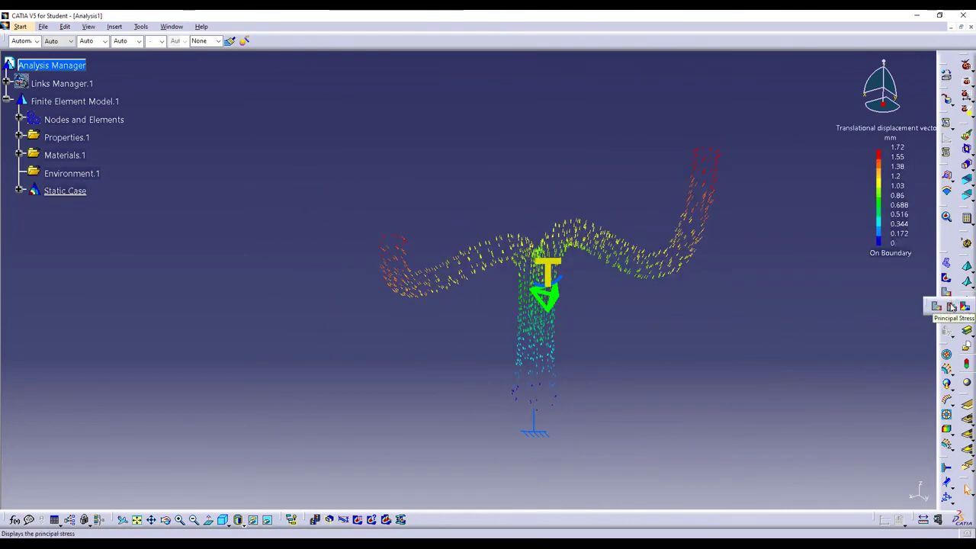
click(950, 306)
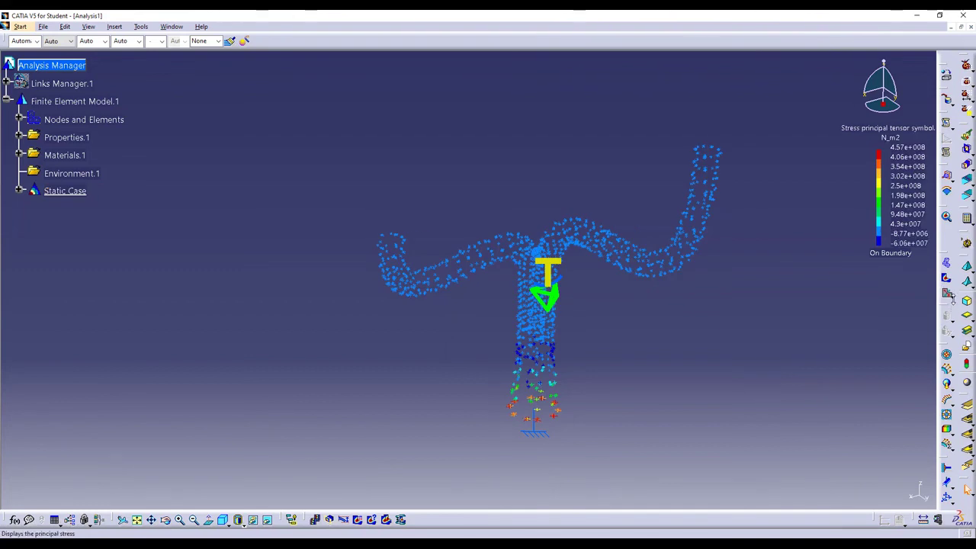
Add the estimated local error plot, redisplay displacement vectors (max 1.72 mm), then animate and close.
click(954, 309)
click(966, 309)
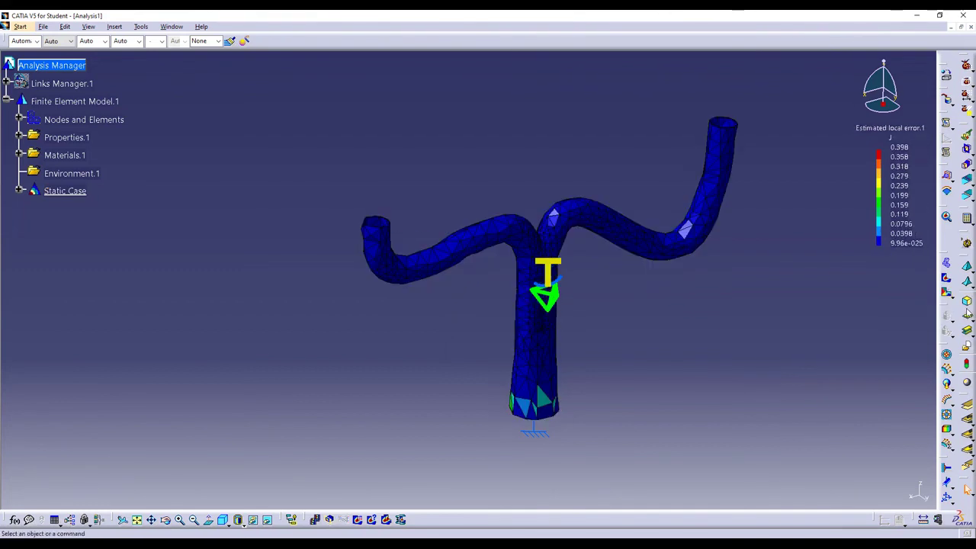
click(954, 307)
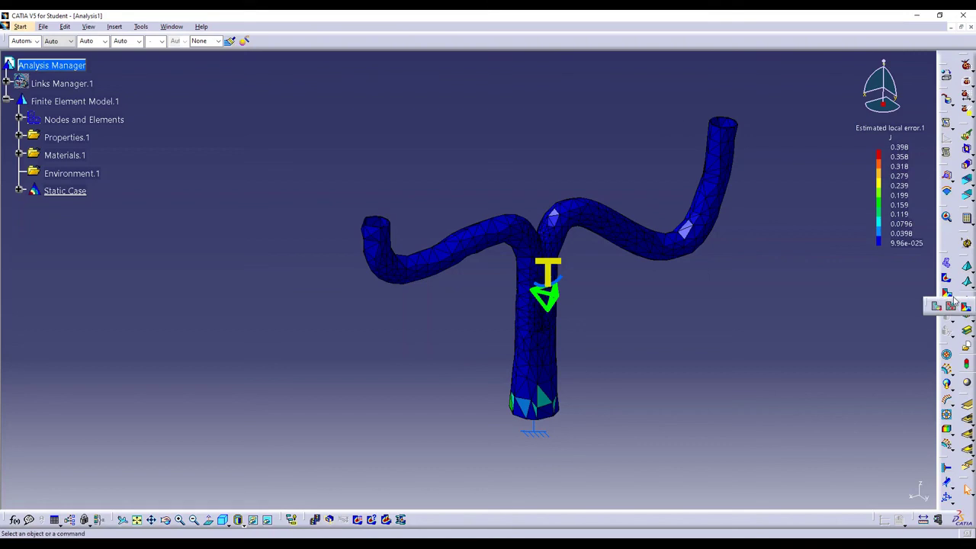
click(938, 307)
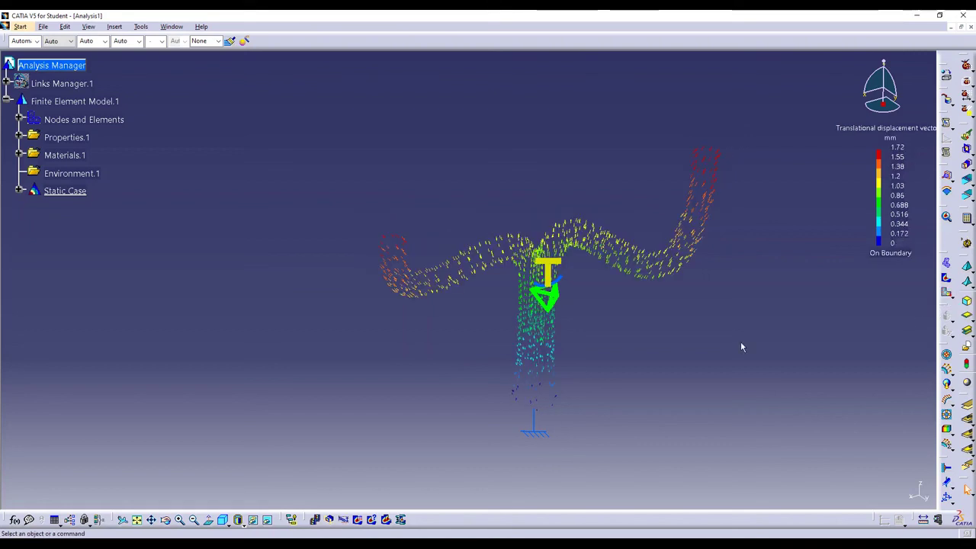
click(315, 520)
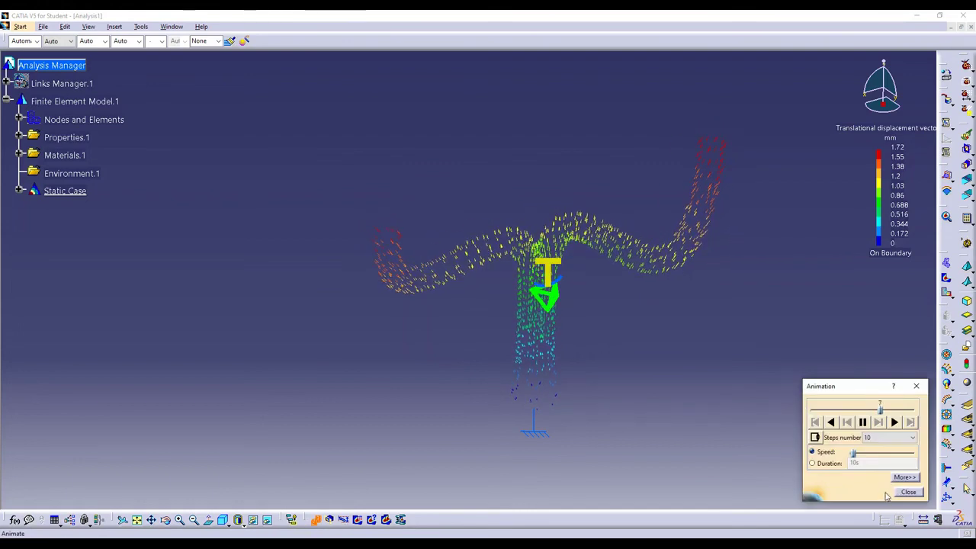
click(907, 493)
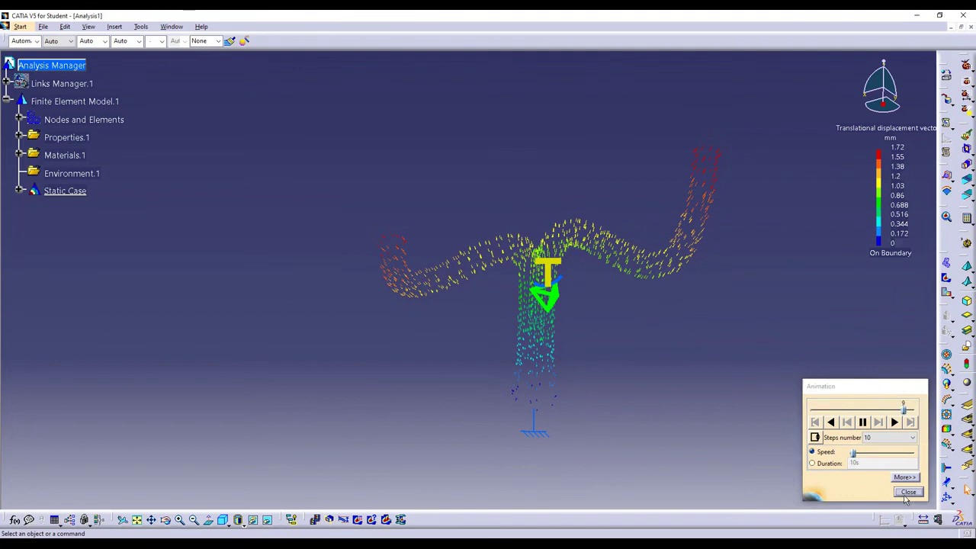